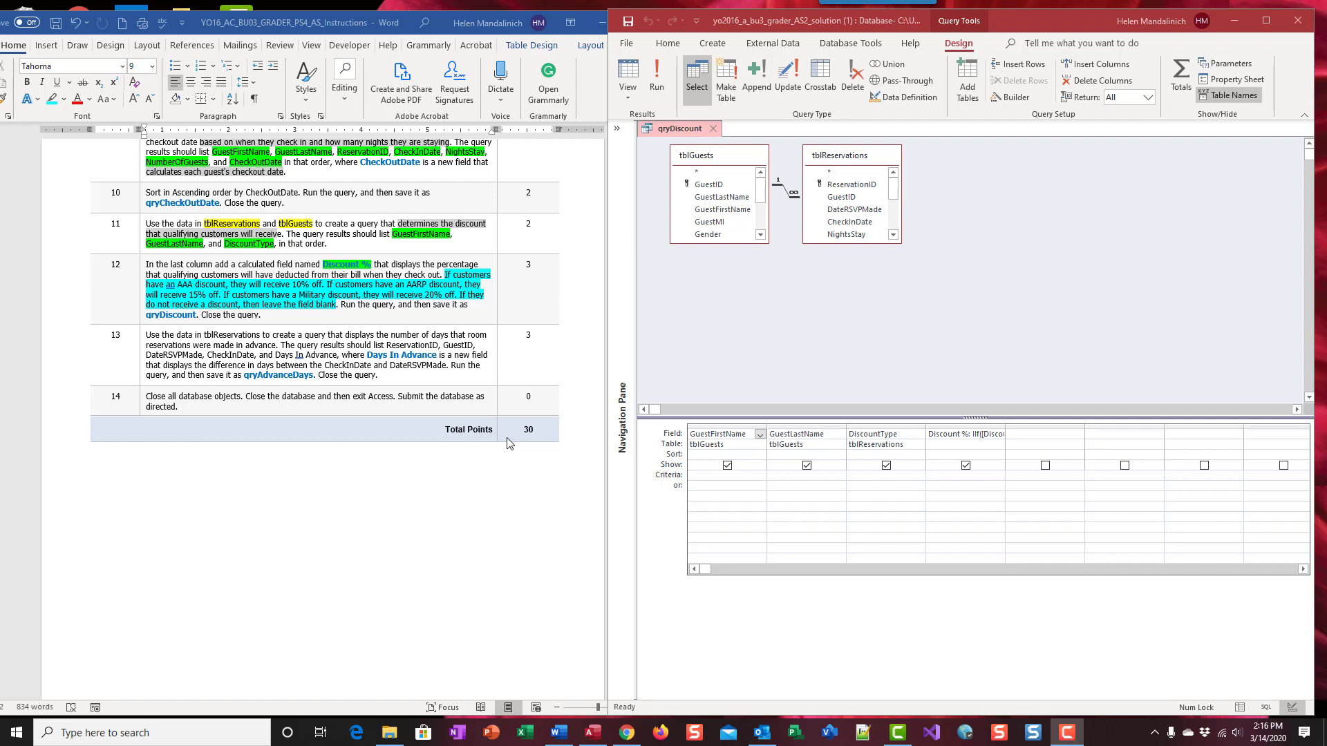
# - Enlarge the tblGuests and tblReservations field lists in qryDiscount to show every field, and shrink the table area above the design grid
pyautogui.scroll(-1, 417, 345)
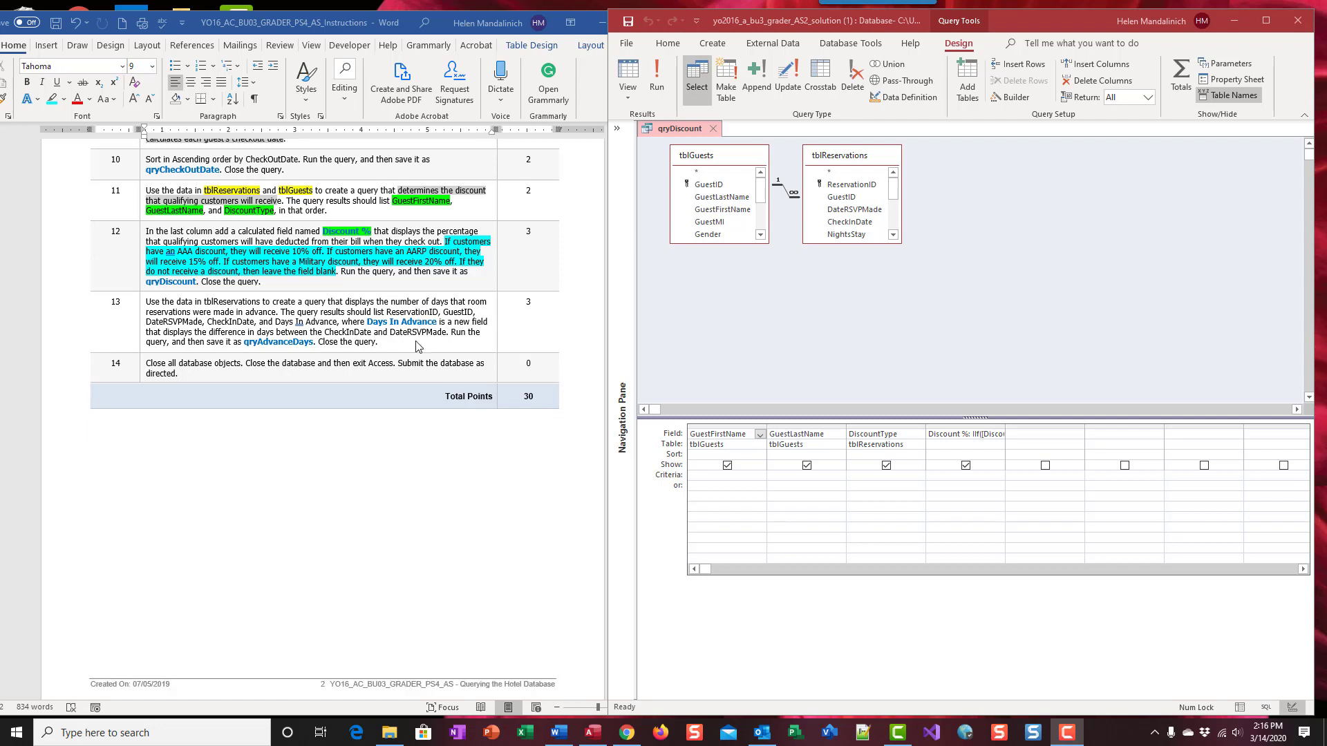
pyautogui.scroll(-1, 414, 349)
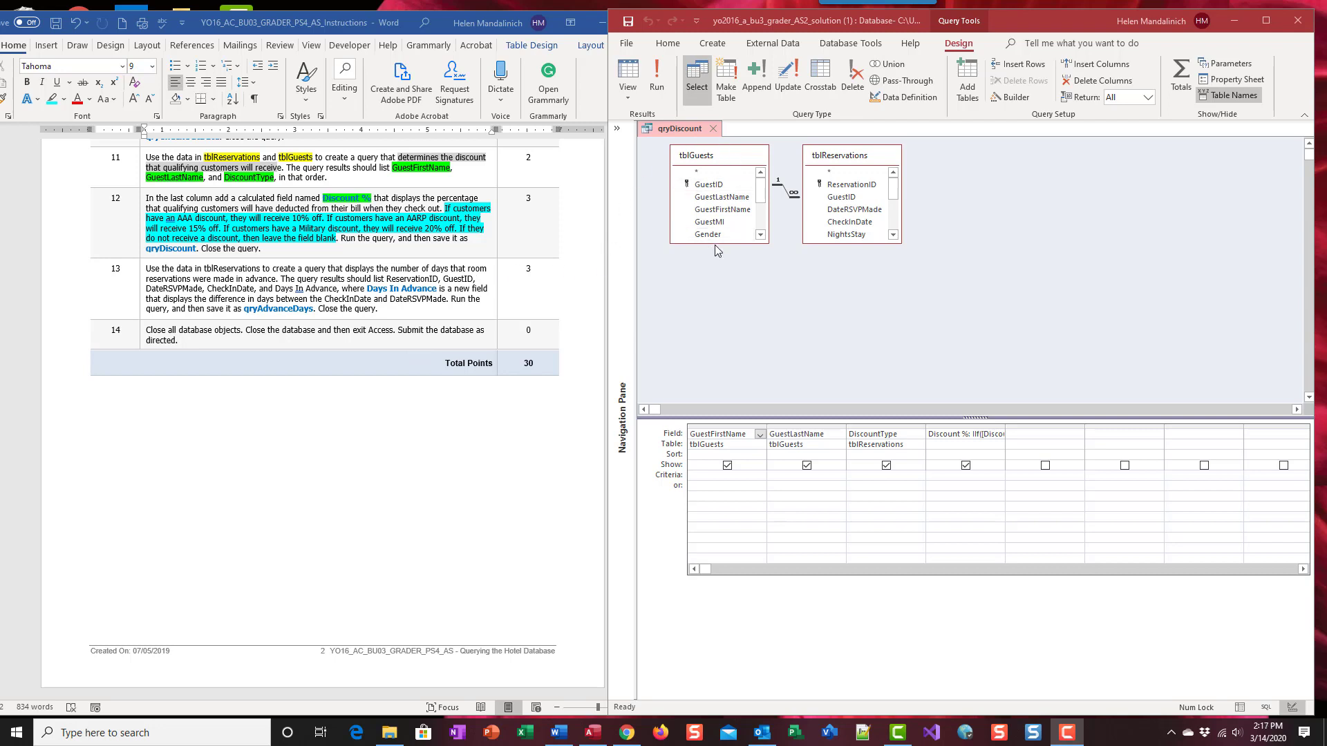
pyautogui.moveTo(716, 243); pyautogui.dragTo(718, 338)
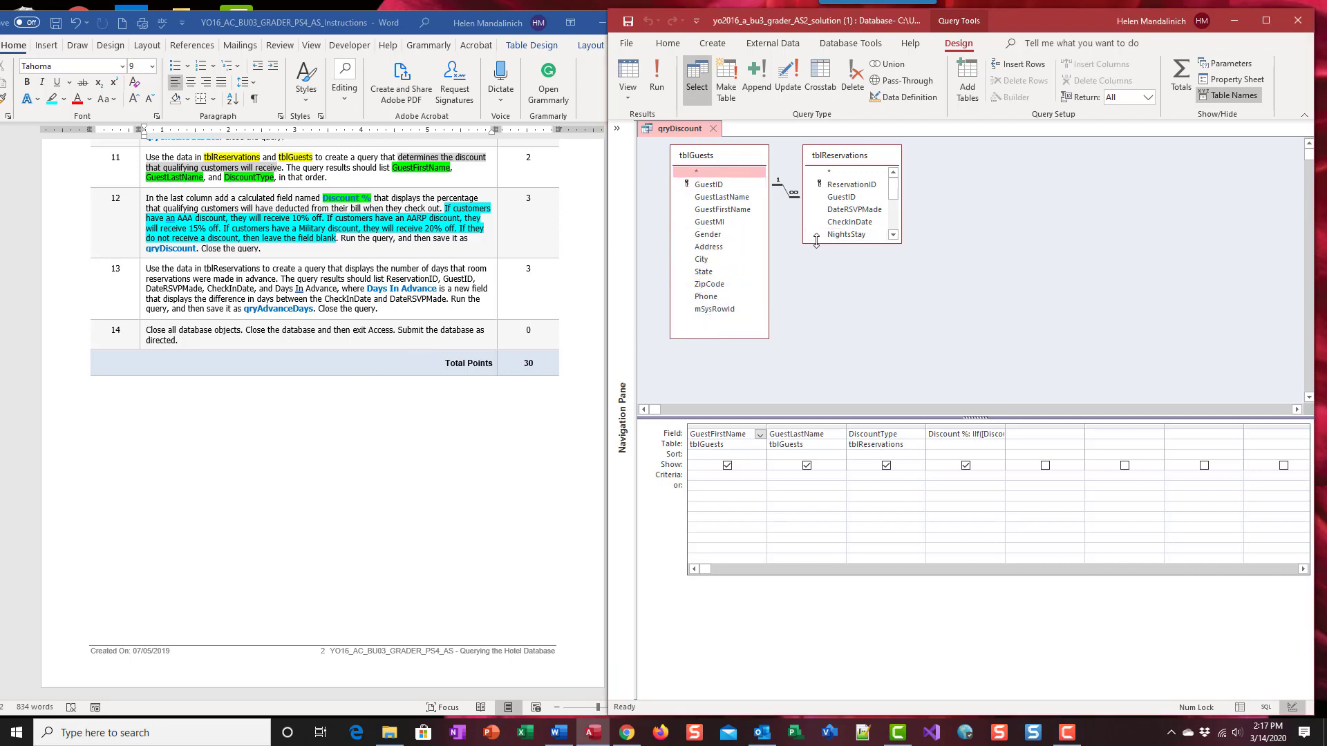
pyautogui.moveTo(817, 243); pyautogui.dragTo(831, 366)
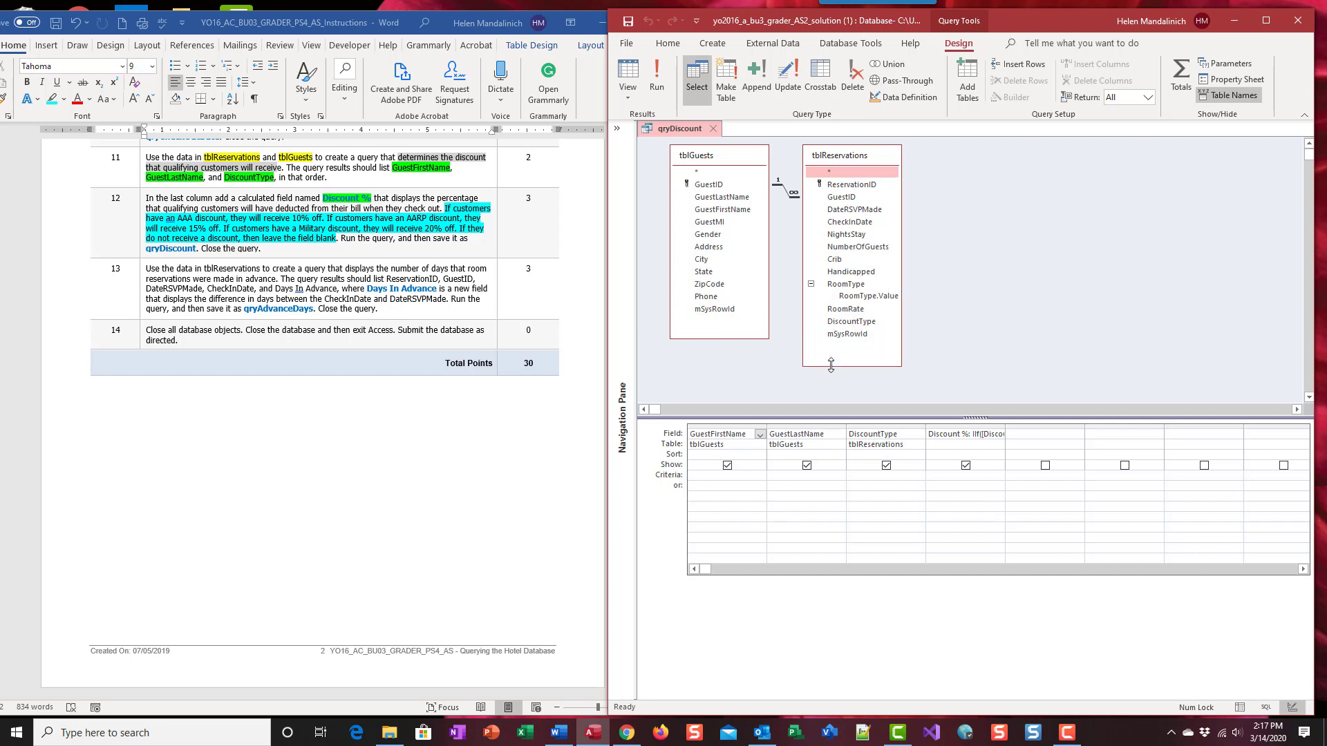
pyautogui.moveTo(807, 418); pyautogui.dragTo(813, 381)
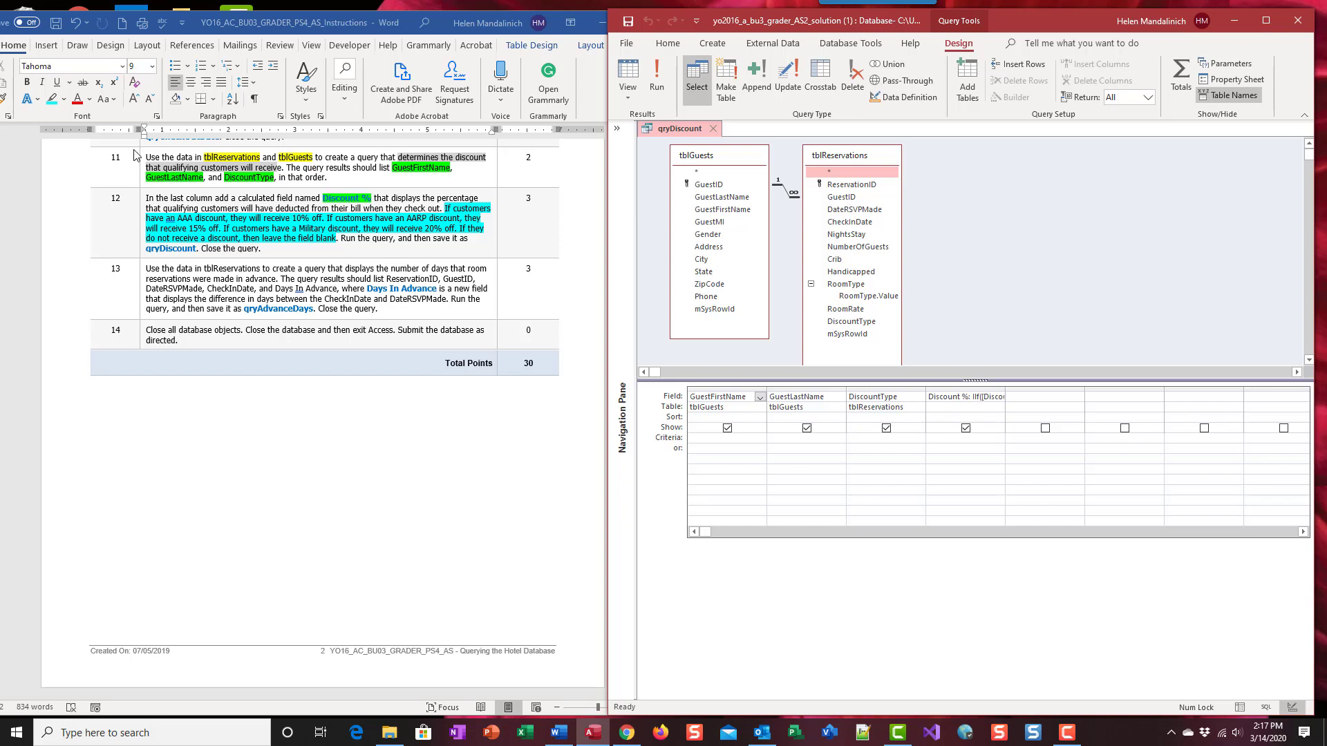
# - Open the Discount % expression in a widened Zoom dialog placed below the instructions, and examine its nested IIf conditions
pyautogui.rightClick(953, 395)
pyautogui.click(982, 499)
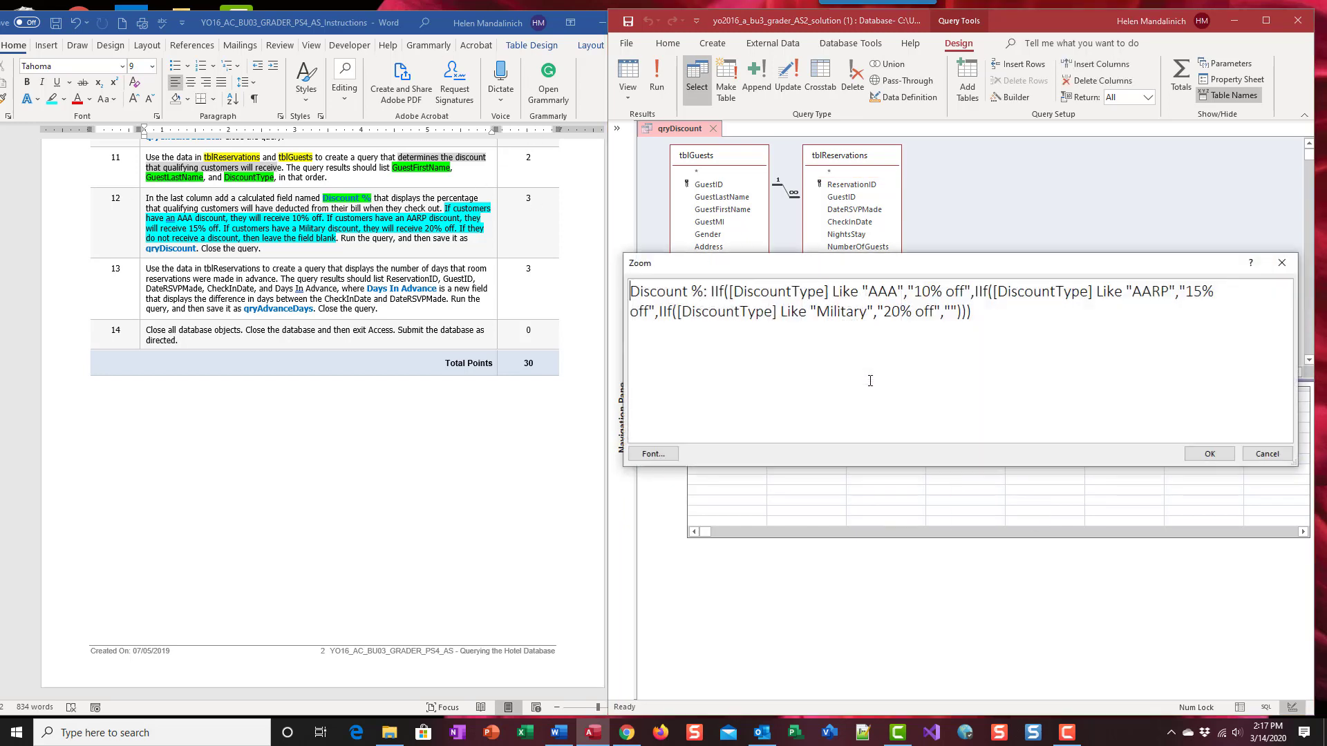
pyautogui.moveTo(624, 341); pyautogui.dragTo(203, 339)
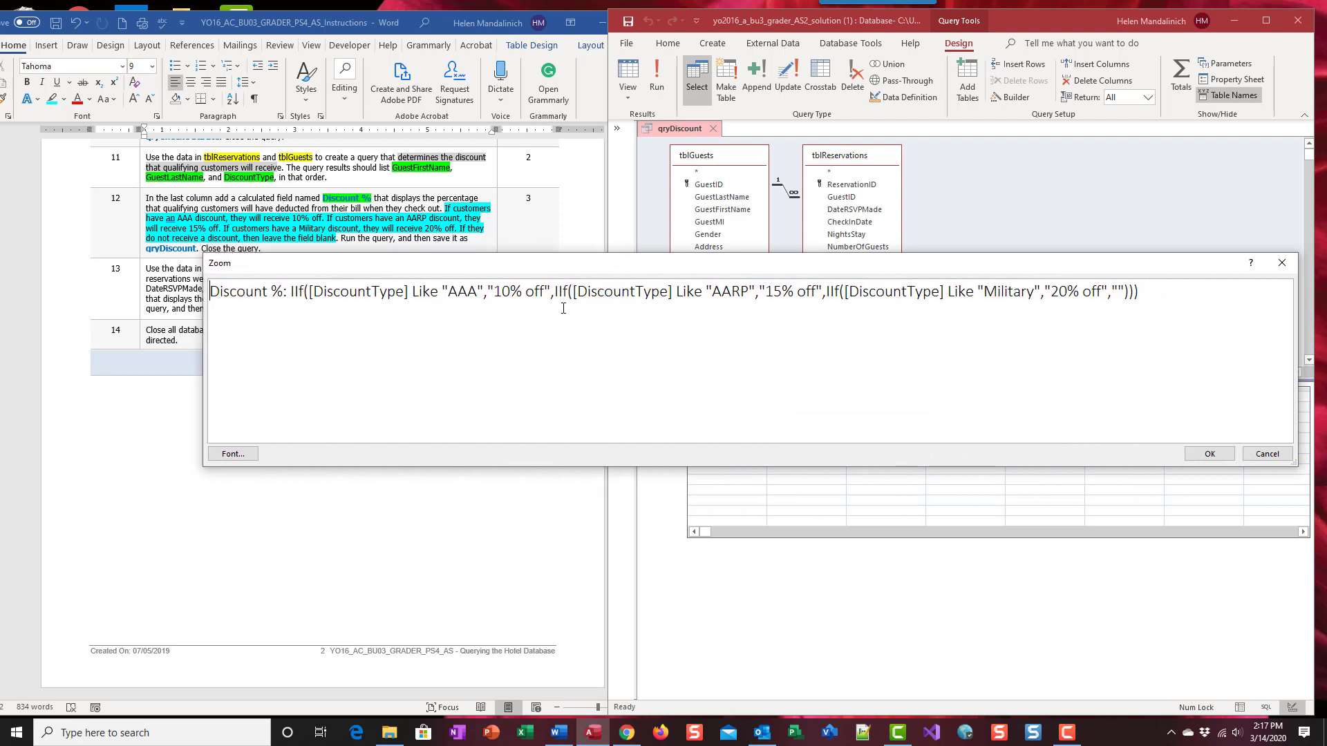
pyautogui.moveTo(603, 271); pyautogui.dragTo(510, 395)
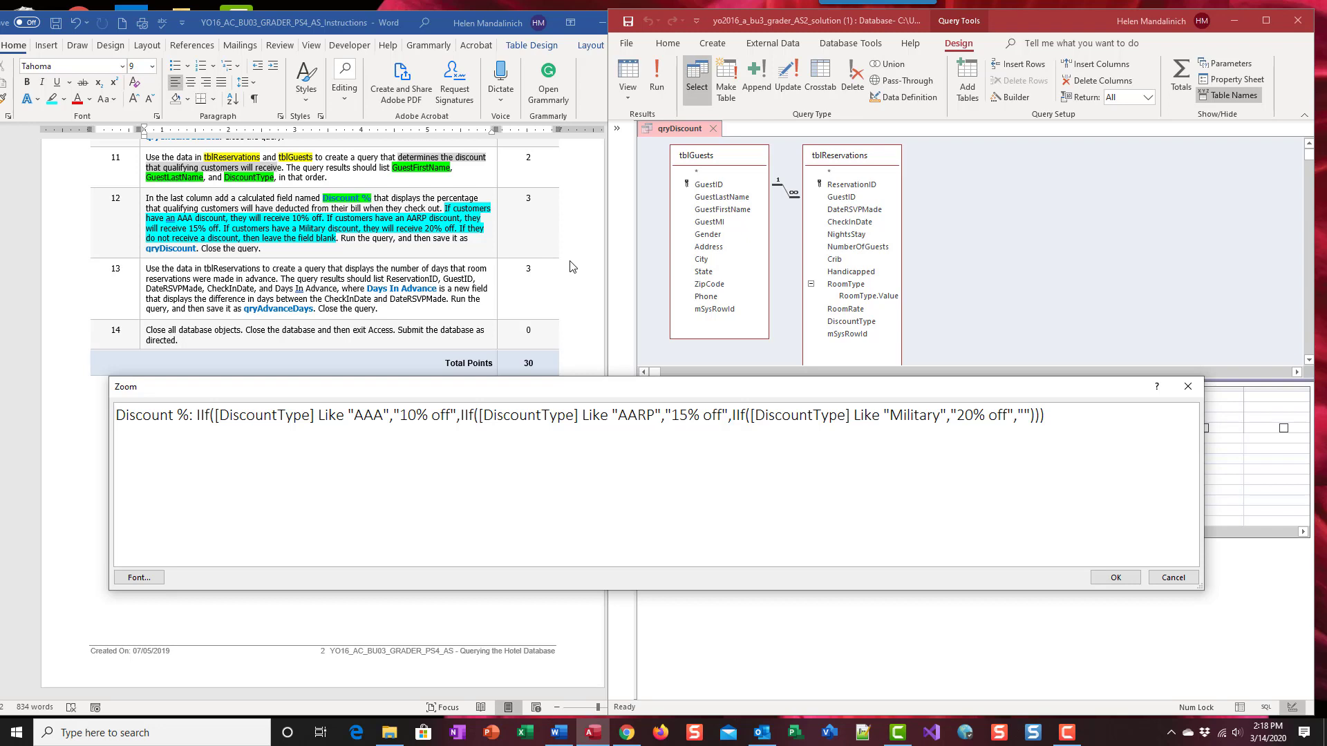
# - Switch to Excel, create a blank workbook, and magnify the worksheet to 130%
pyautogui.click(526, 735)
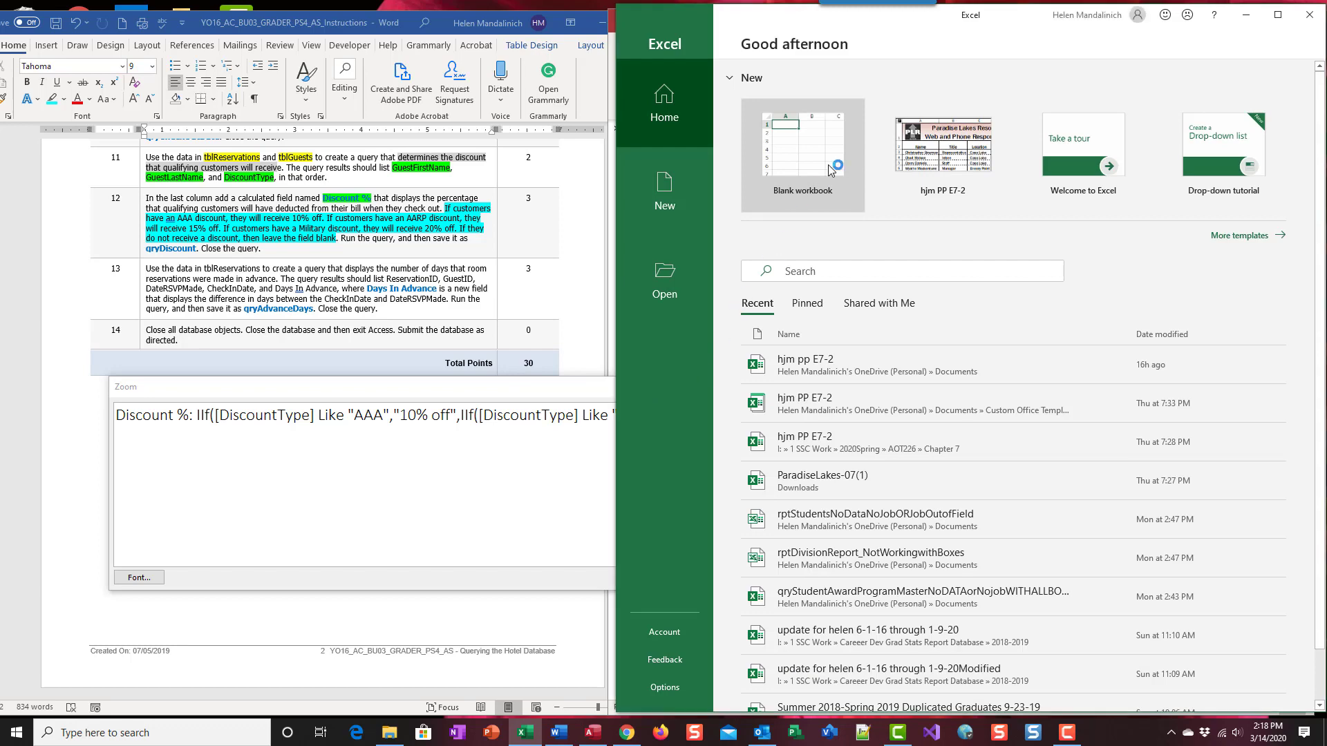
pyautogui.click(775, 162)
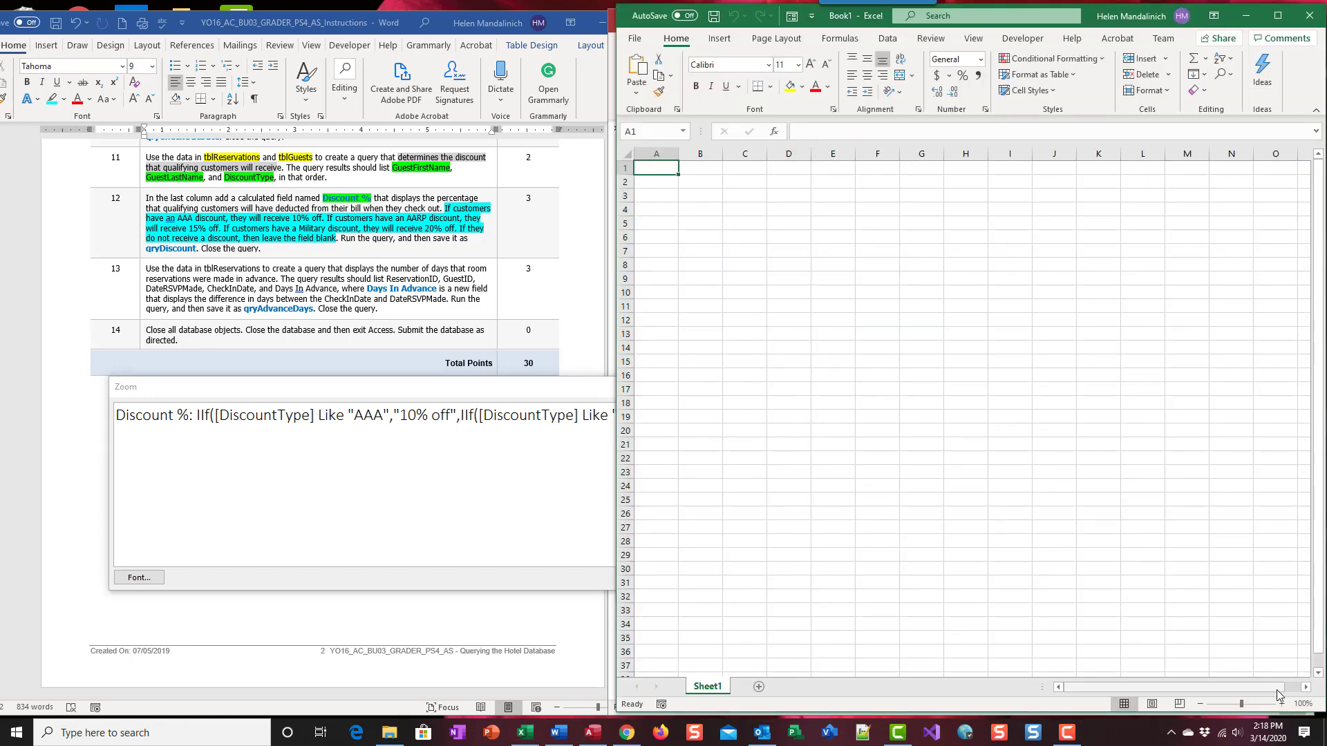
pyautogui.click(1282, 704)
pyautogui.click(1282, 704)
pyautogui.click(1282, 704)
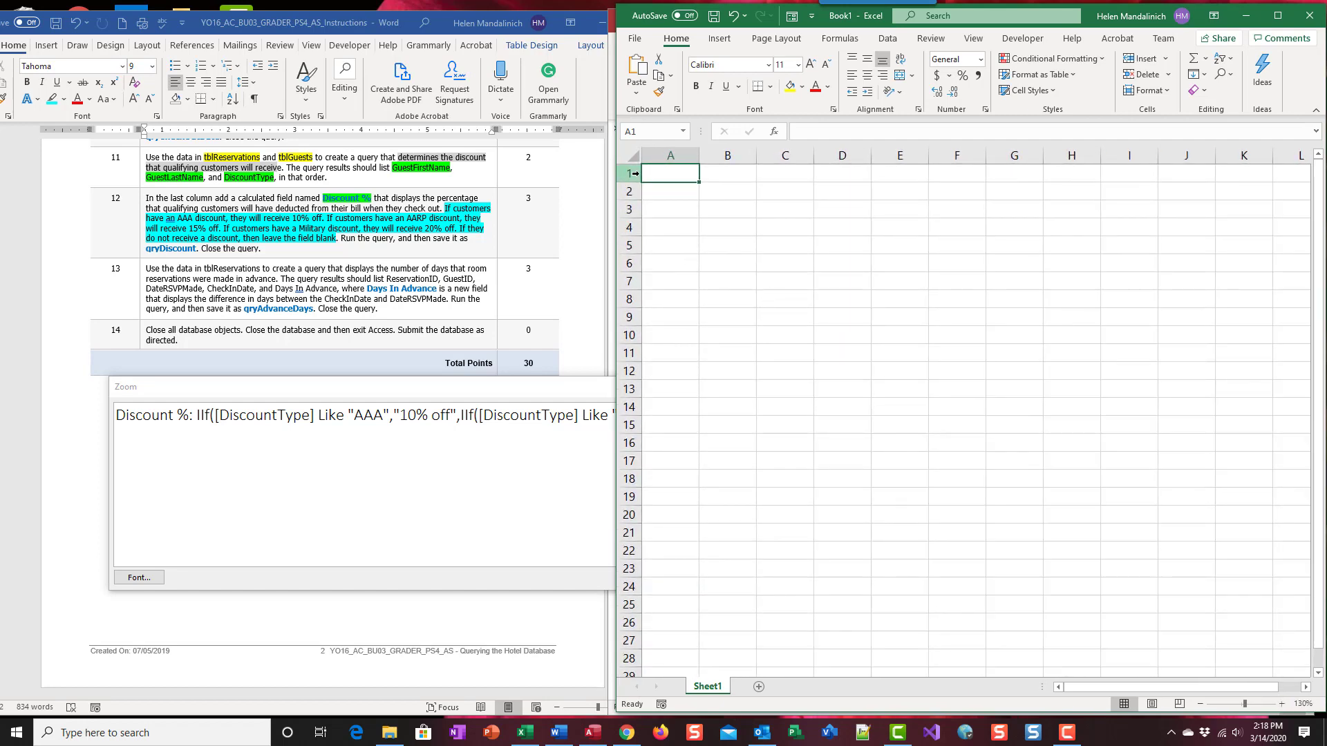
# - Enter AAA in cell A1 and 10% off in cell B1
pyautogui.write('AAA')
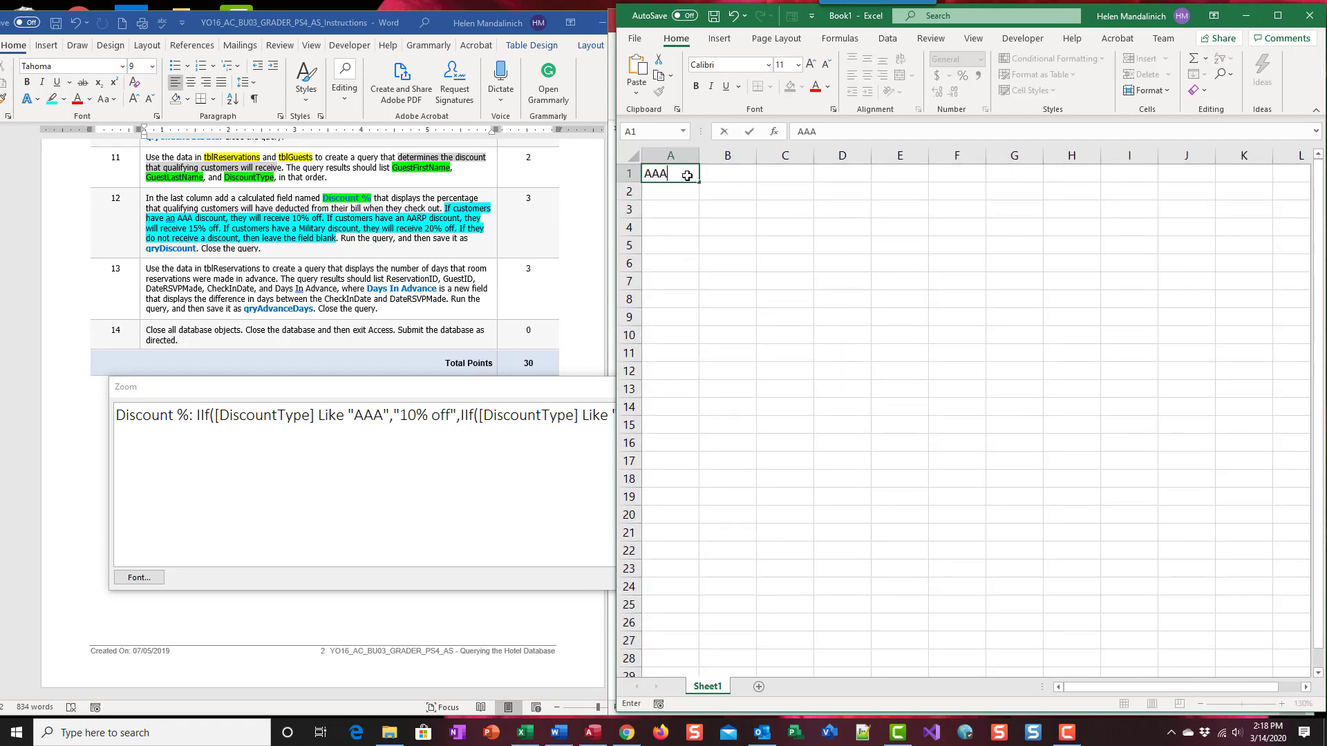
pyautogui.press('Tab')
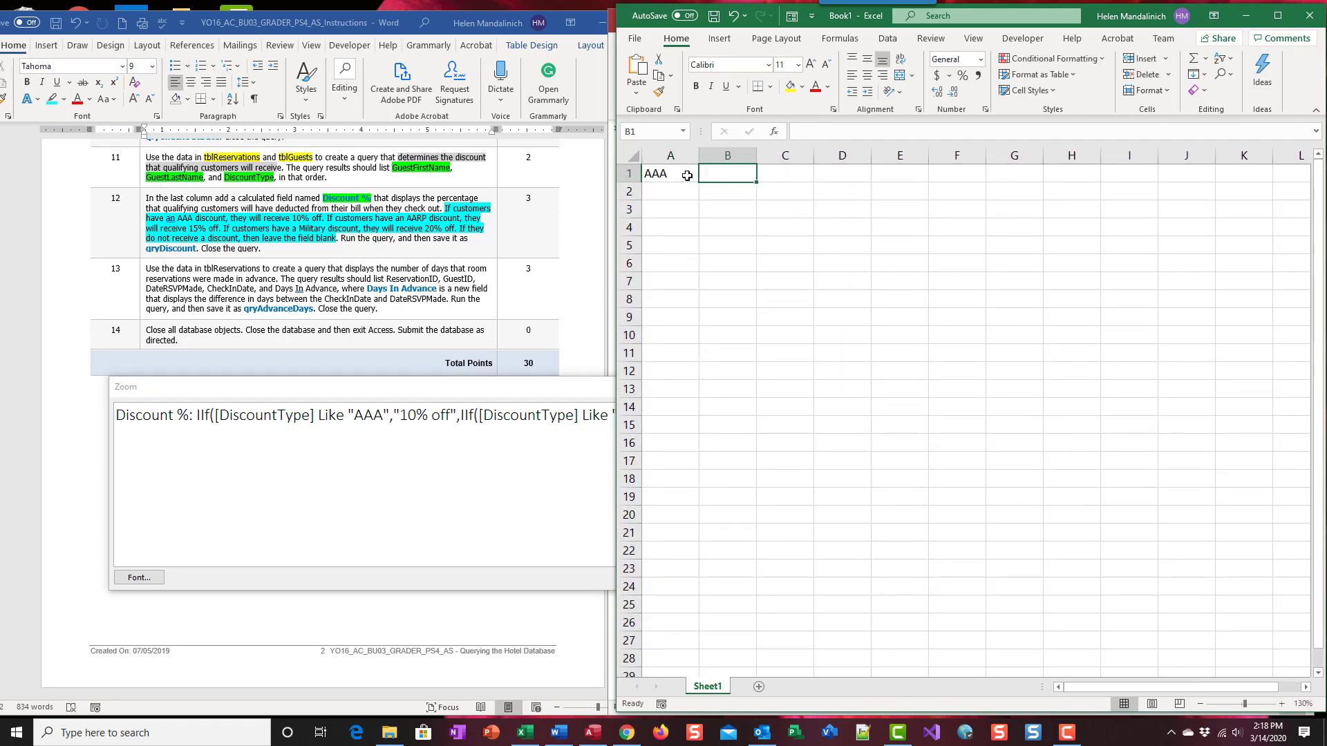
pyautogui.write('10')
pyautogui.press('BackSpace')
pyautogui.press('BackSpace')
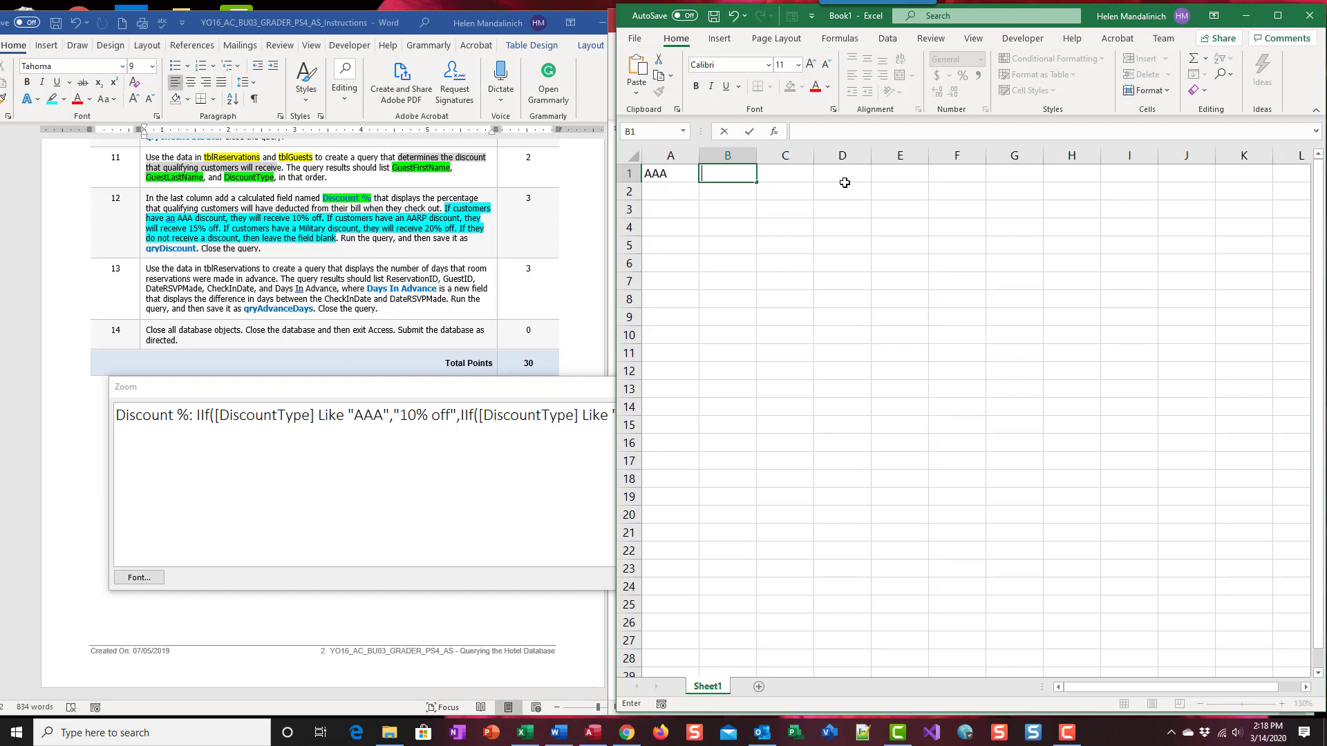
pyautogui.write('10% off')
pyautogui.press('Return')
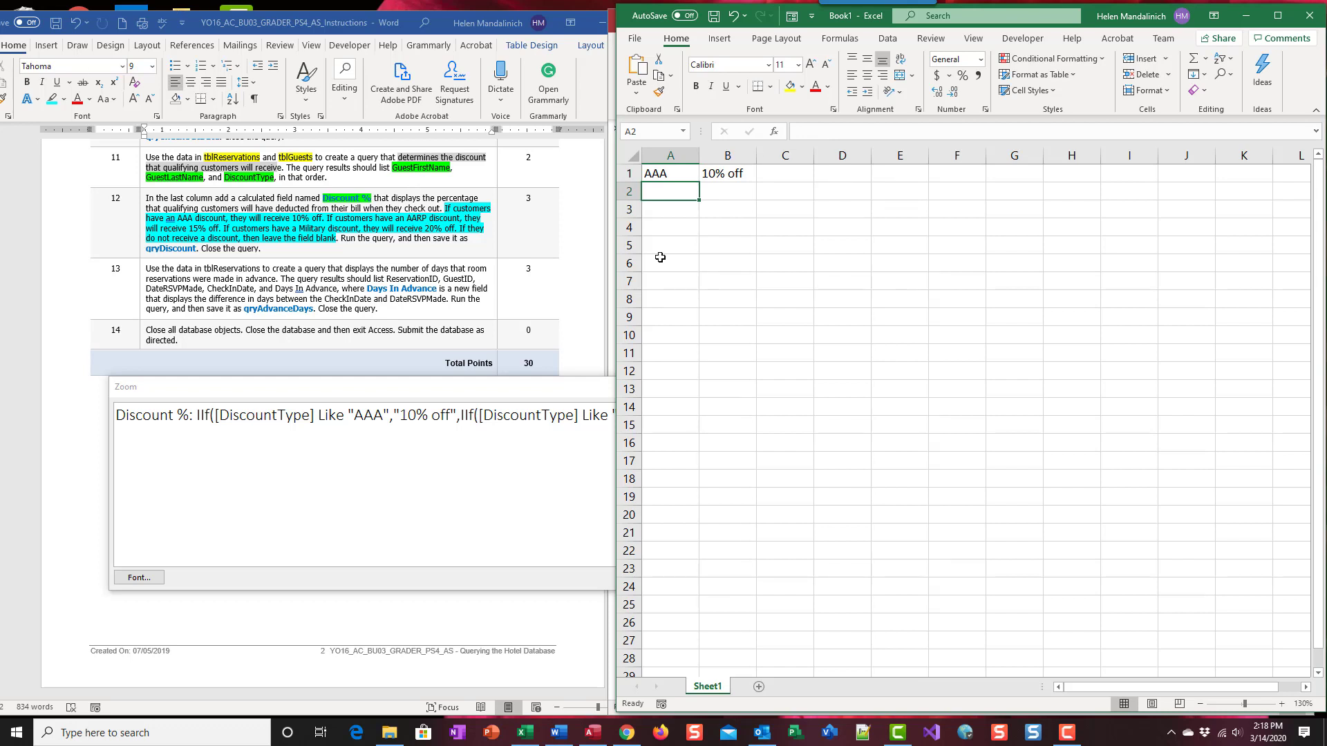
# - Enter AARP in cell A2 and 15% off in cell B2
pyautogui.write('AARP')
pyautogui.press('Tab')
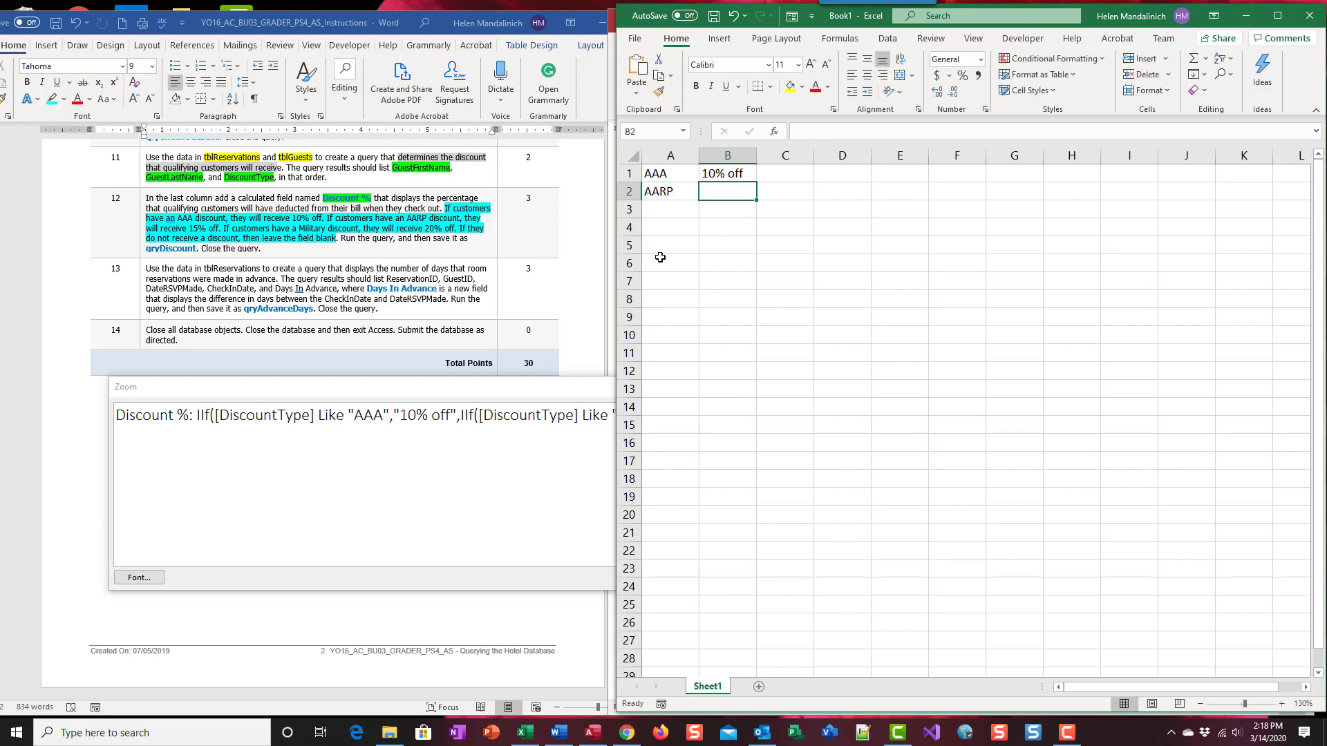
pyautogui.write('15')
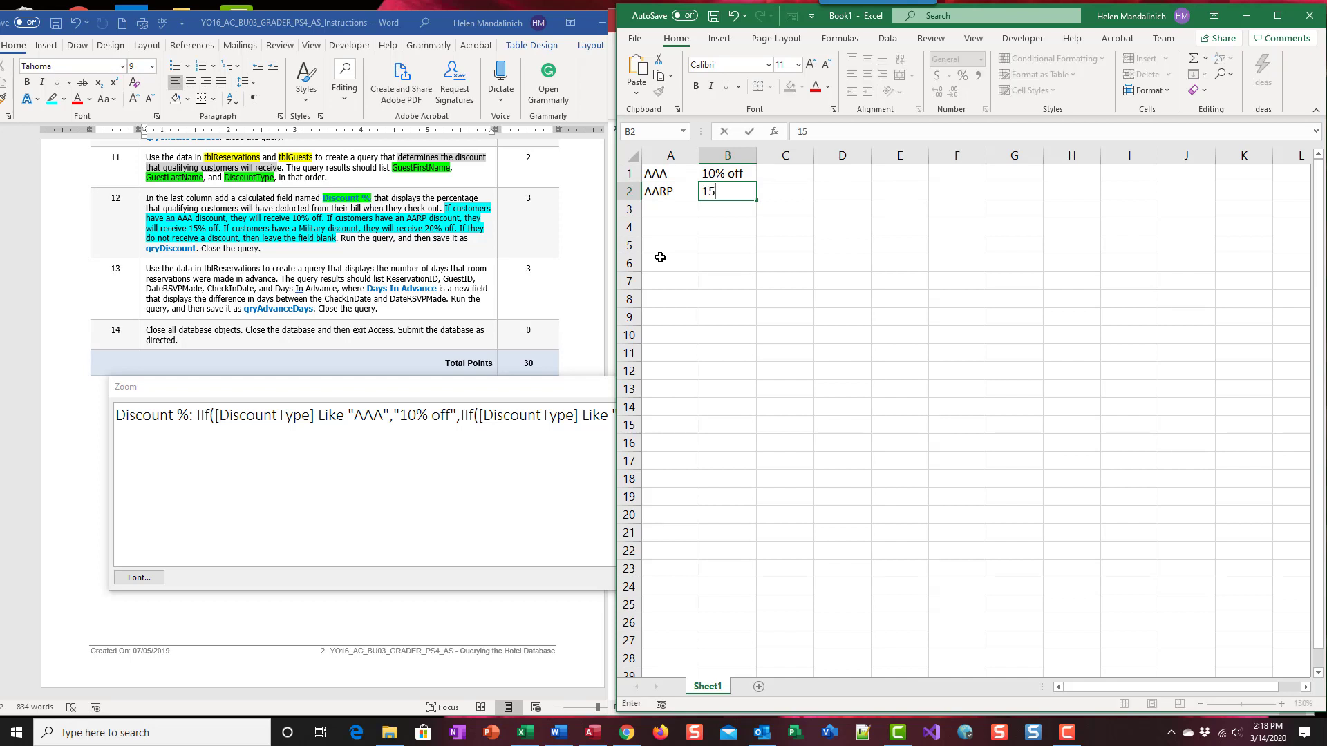
pyautogui.write('% off')
pyautogui.press('Return')
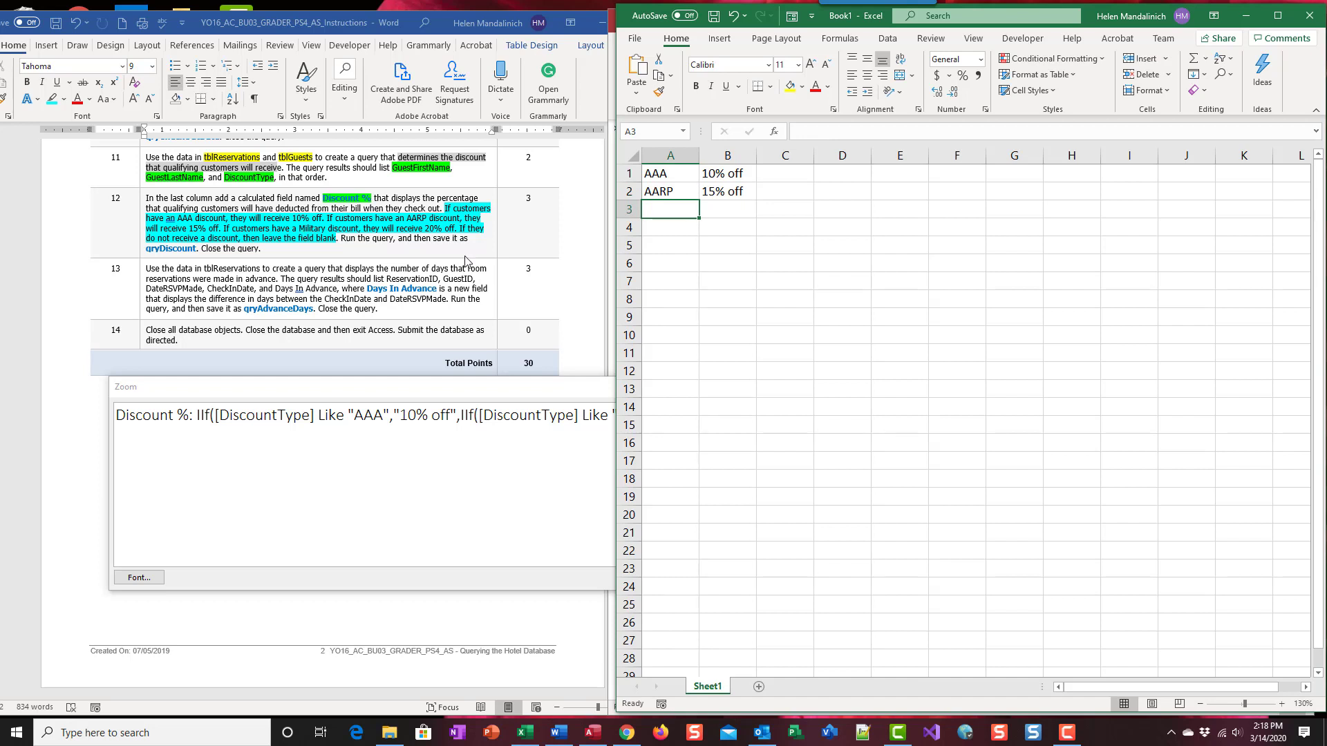
# - Enter Military in cell A3 and 20% off in cell B3
pyautogui.write('Mil')
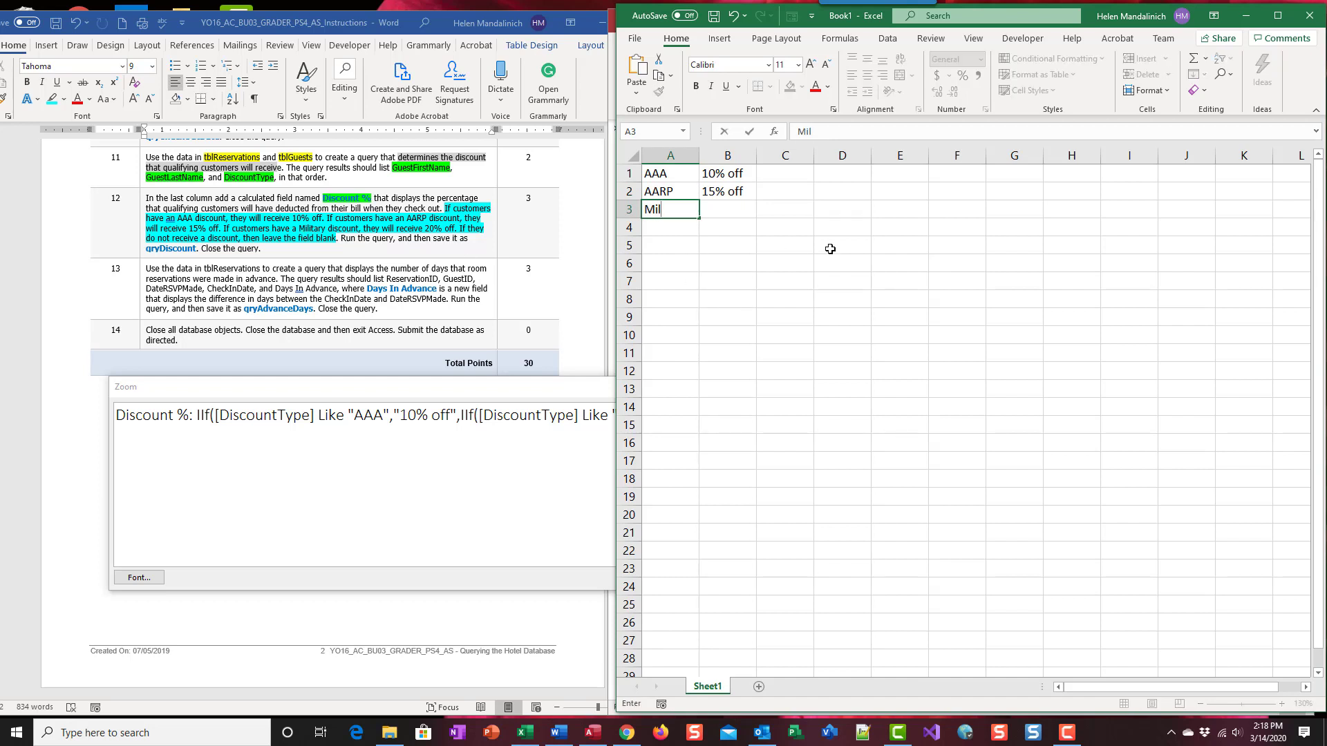
pyautogui.write('itary')
pyautogui.press('Tab')
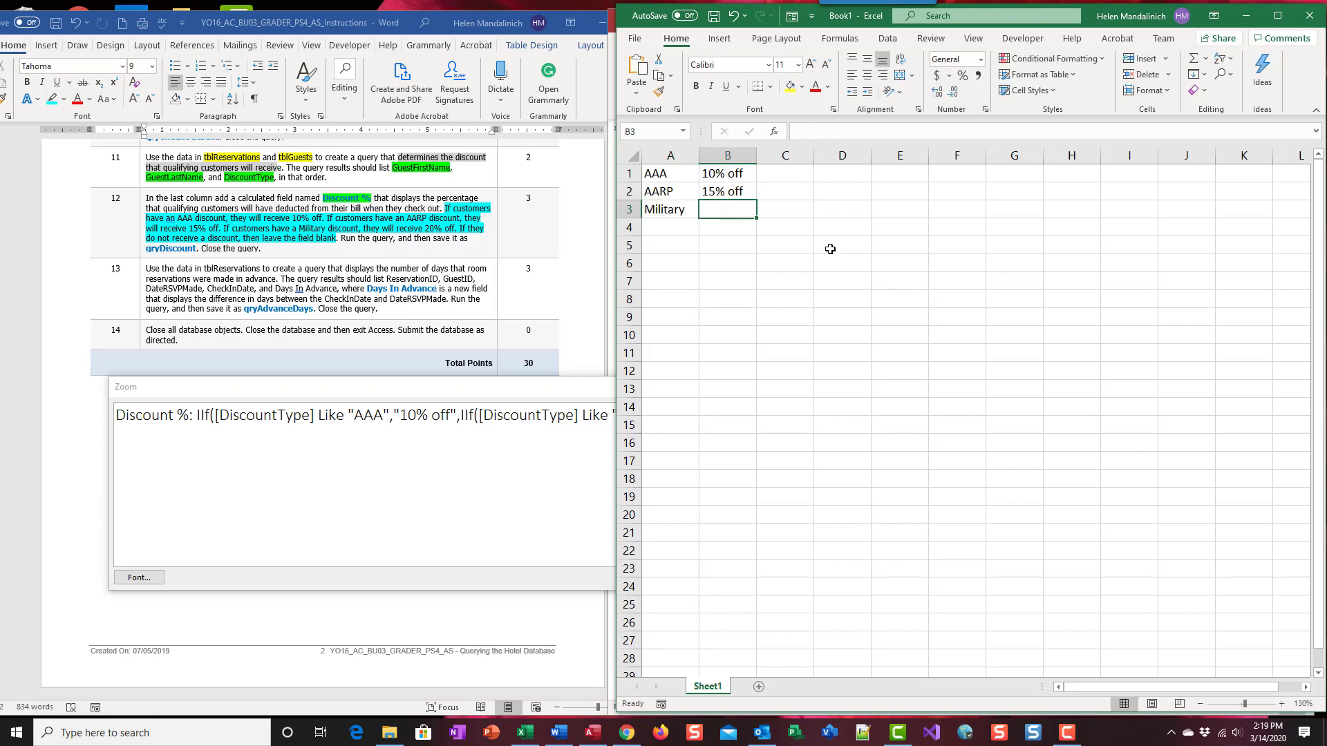
pyautogui.write('20% off')
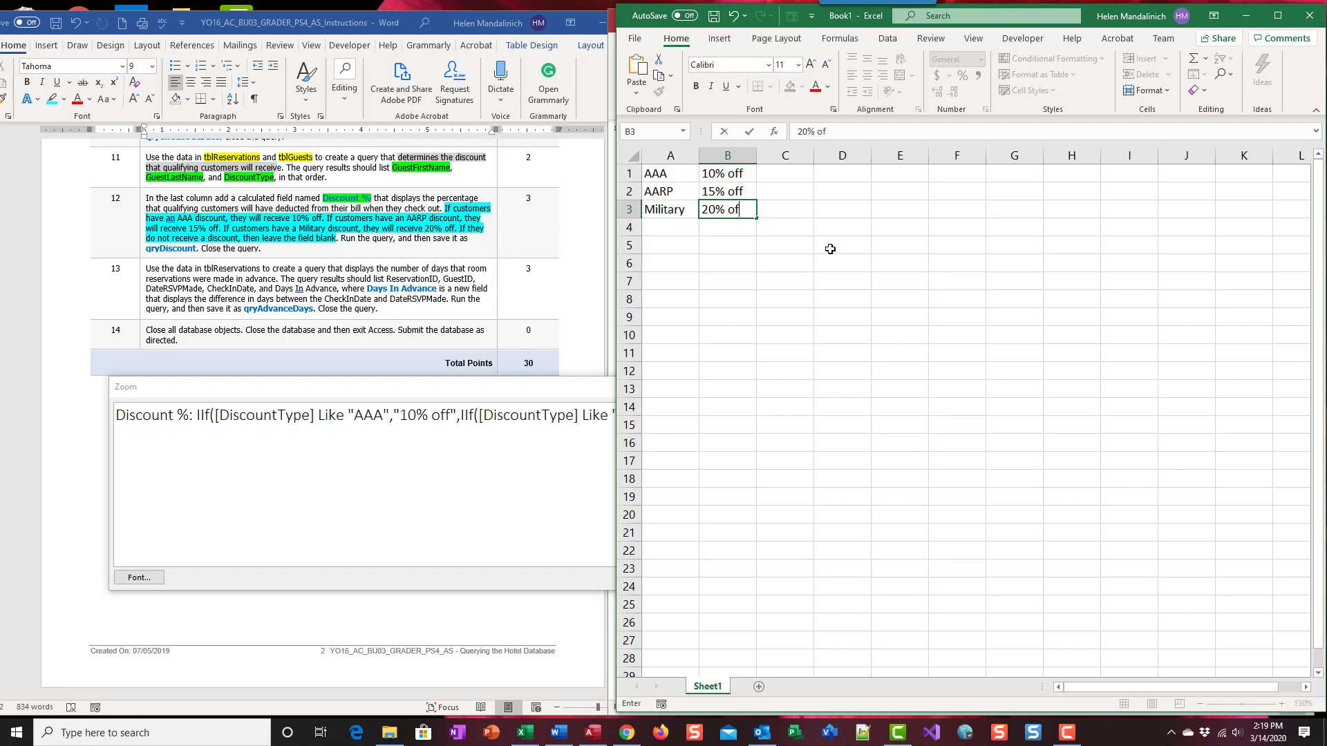
pyautogui.press('Return')
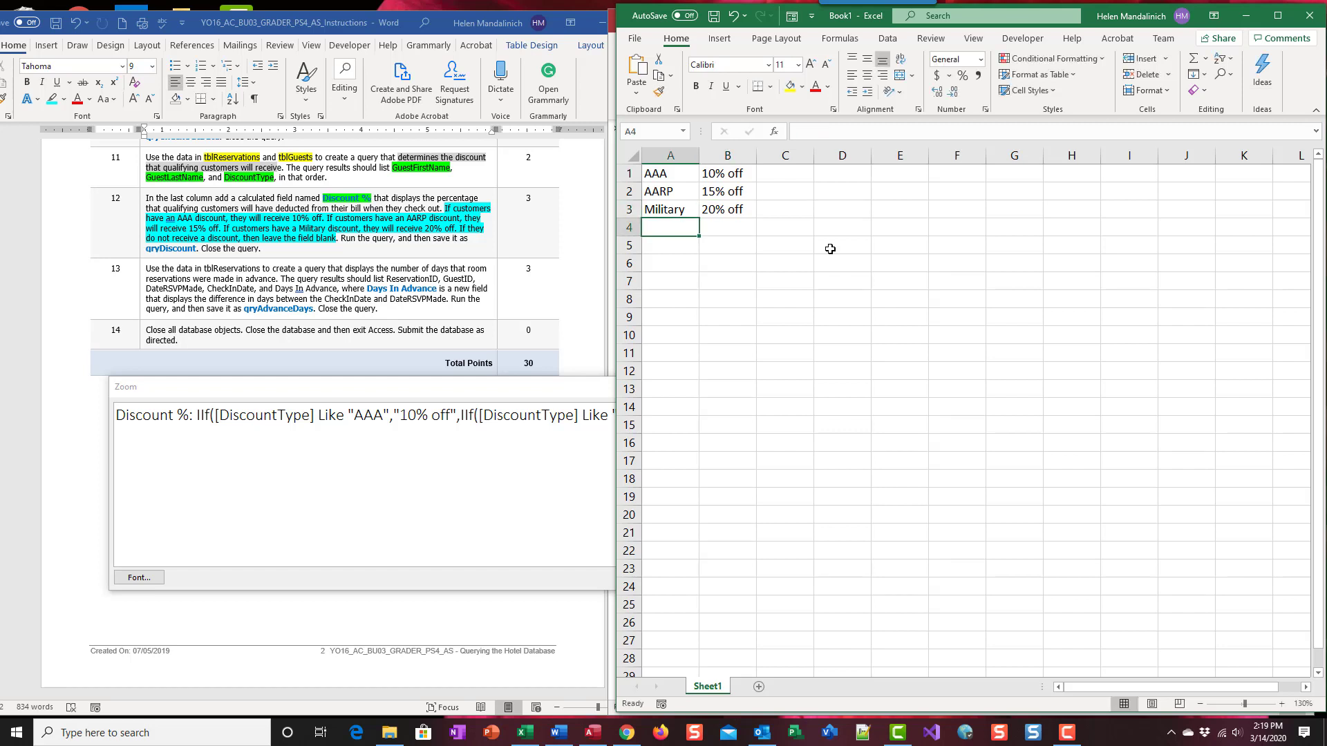
# - Enter Everything else in cell A4 and blank in cell B4, and fit column A's width to its contents
pyautogui.press('Tab')
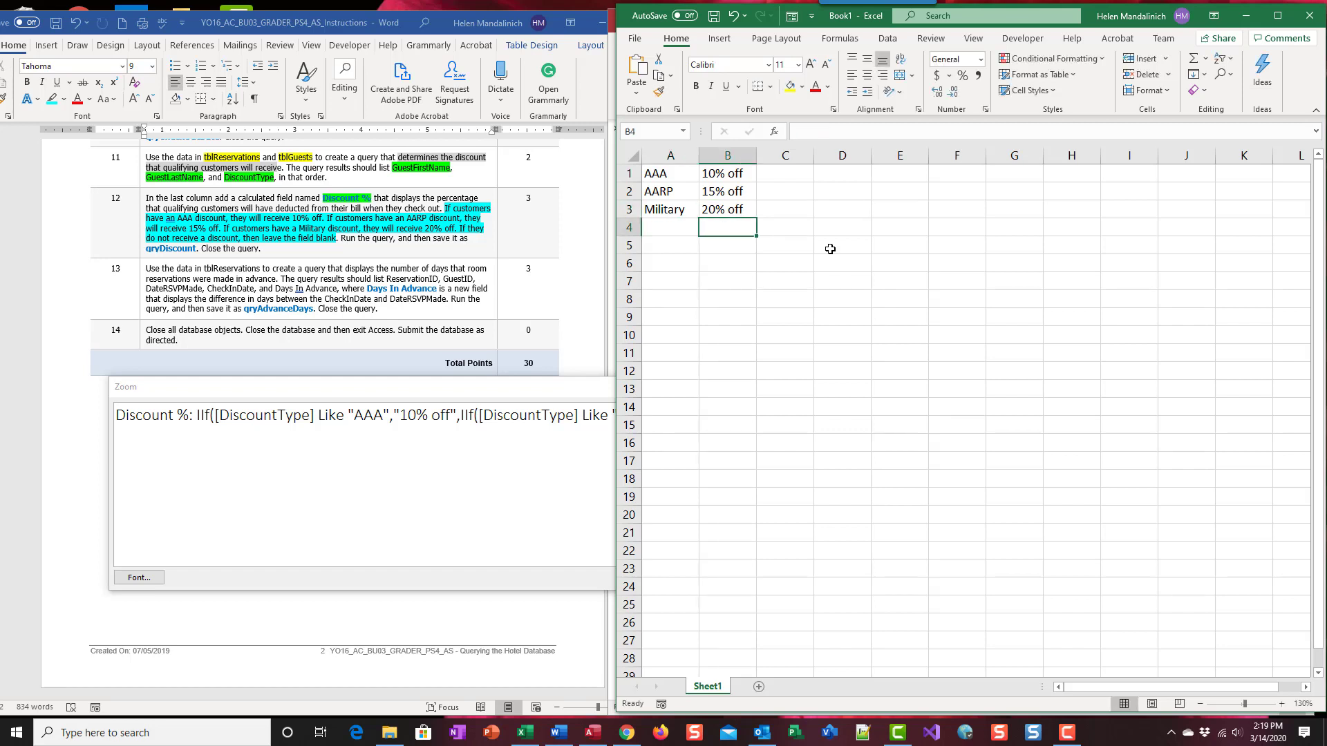
pyautogui.press('Left')
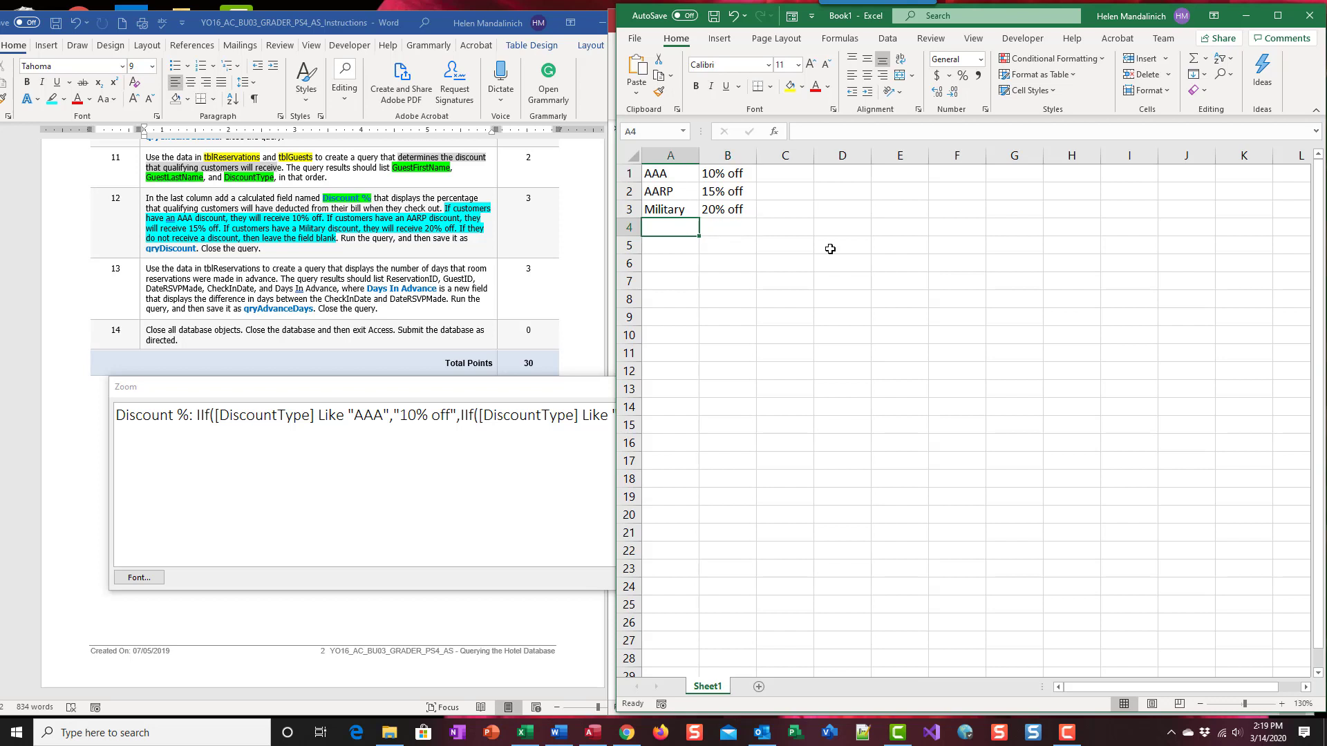
pyautogui.write('Every')
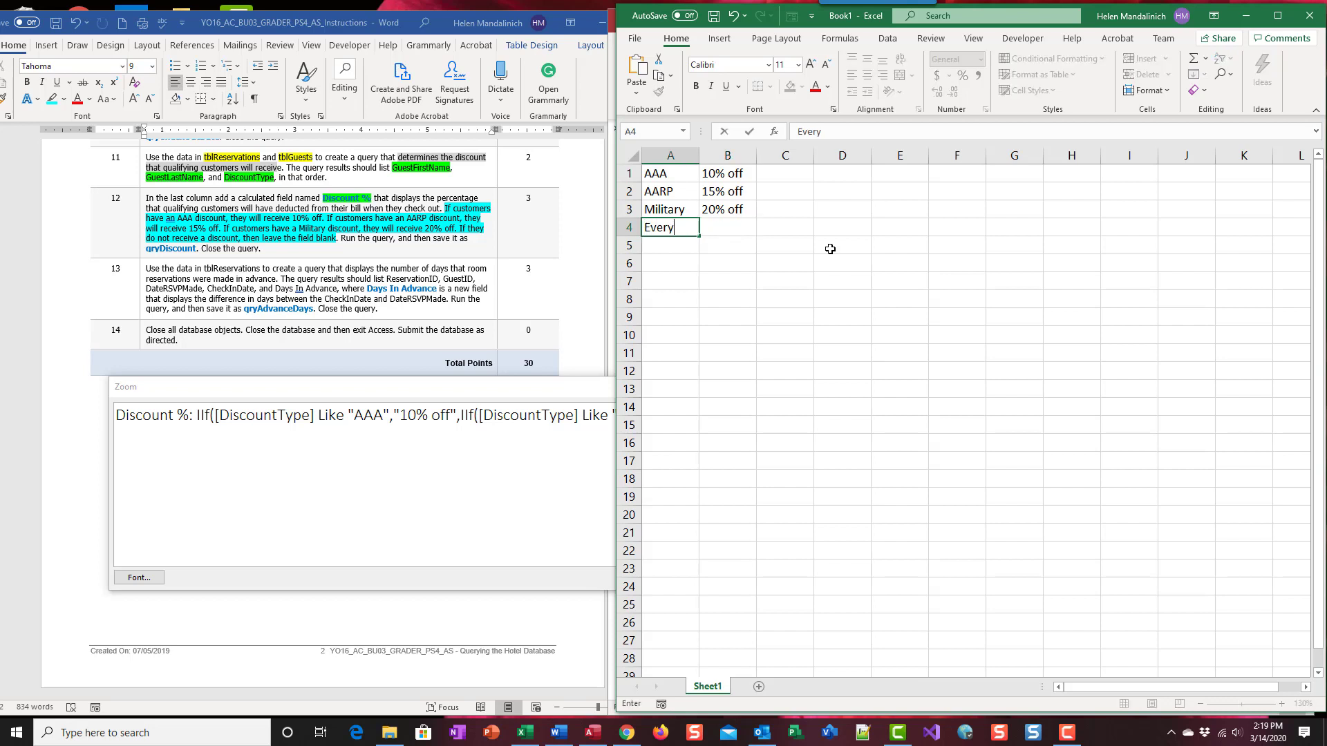
pyautogui.write('thing else')
pyautogui.press('Tab')
pyautogui.write('blank')
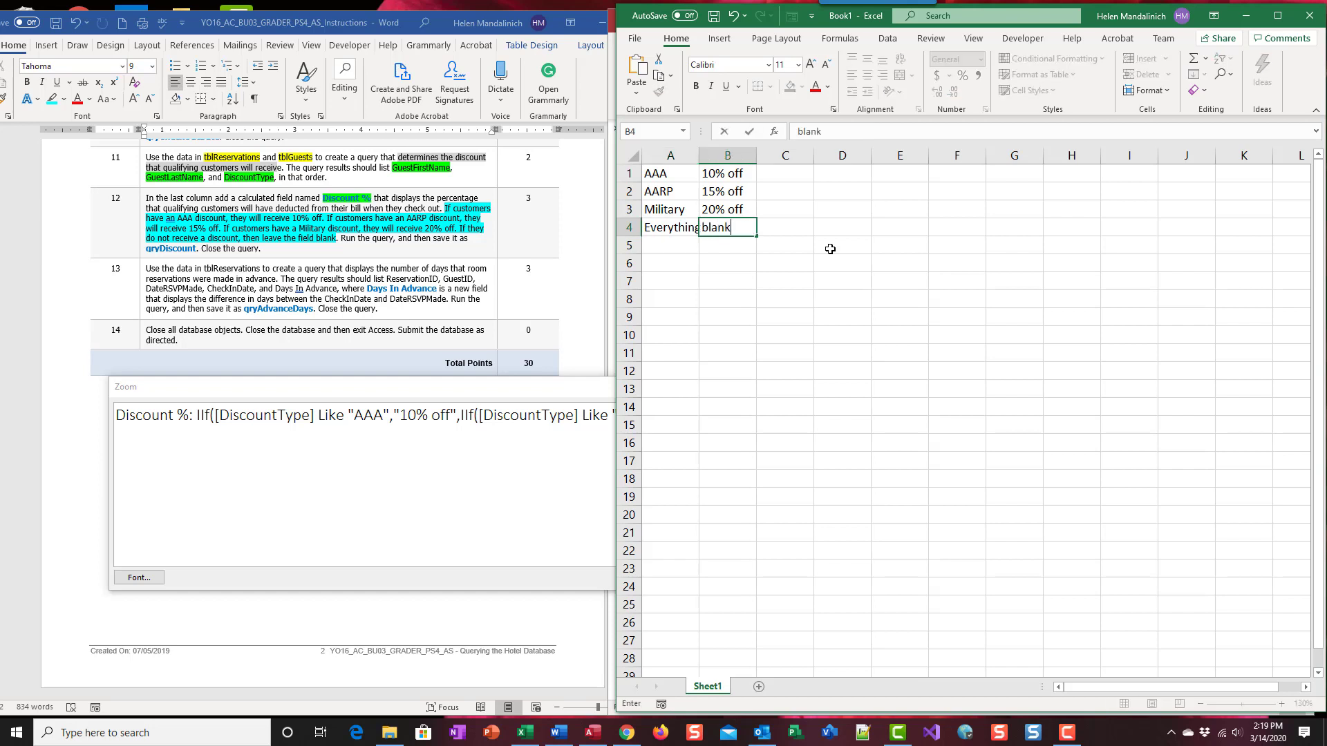
pyautogui.press('Return')
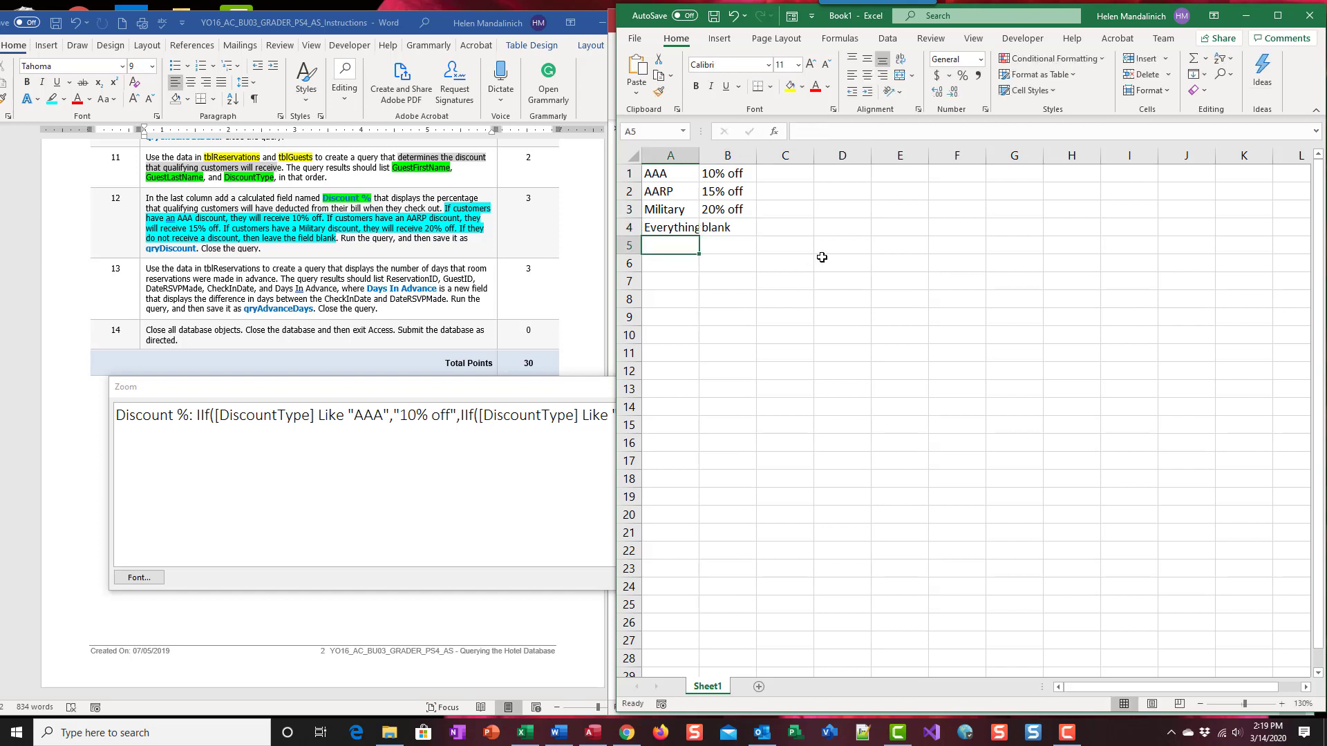
pyautogui.doubleClick(699, 156)
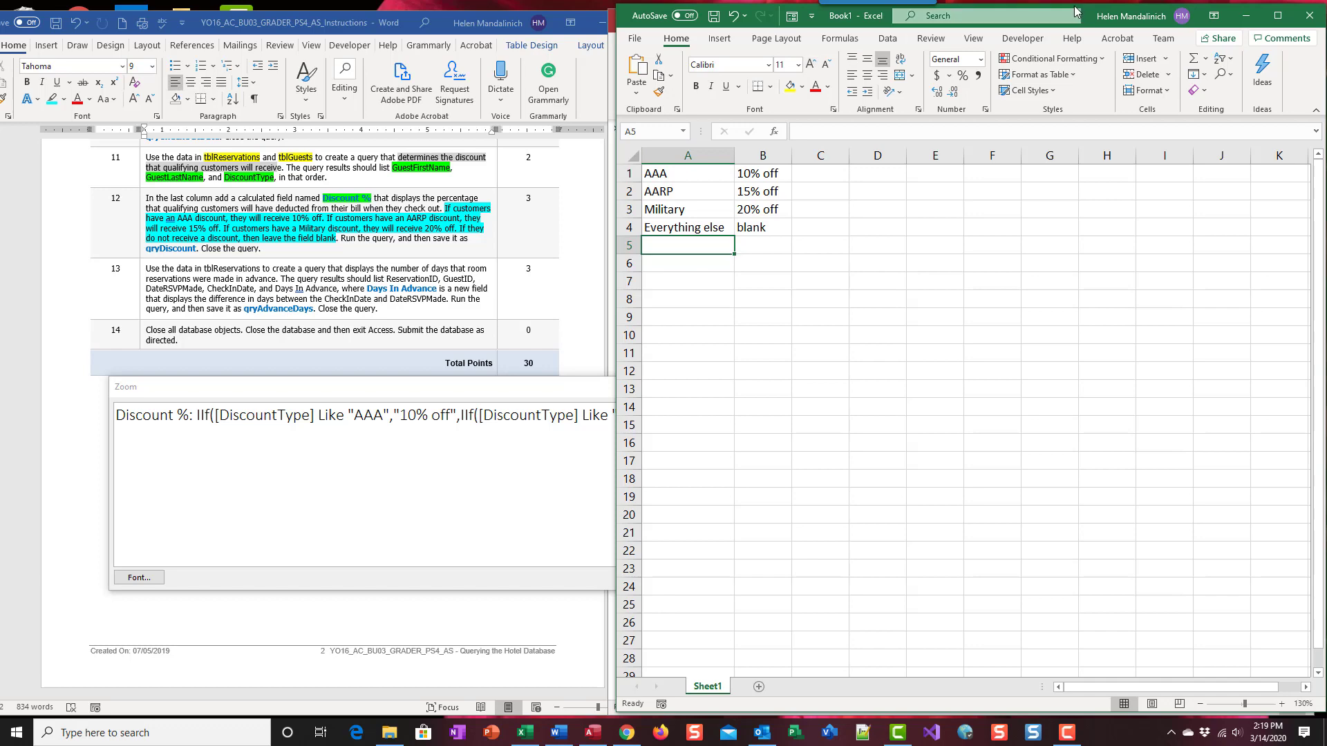
# - Compare the Excel discount list with the Discount % expression in Access, and close the expression without changing it
pyautogui.click(1246, 16)
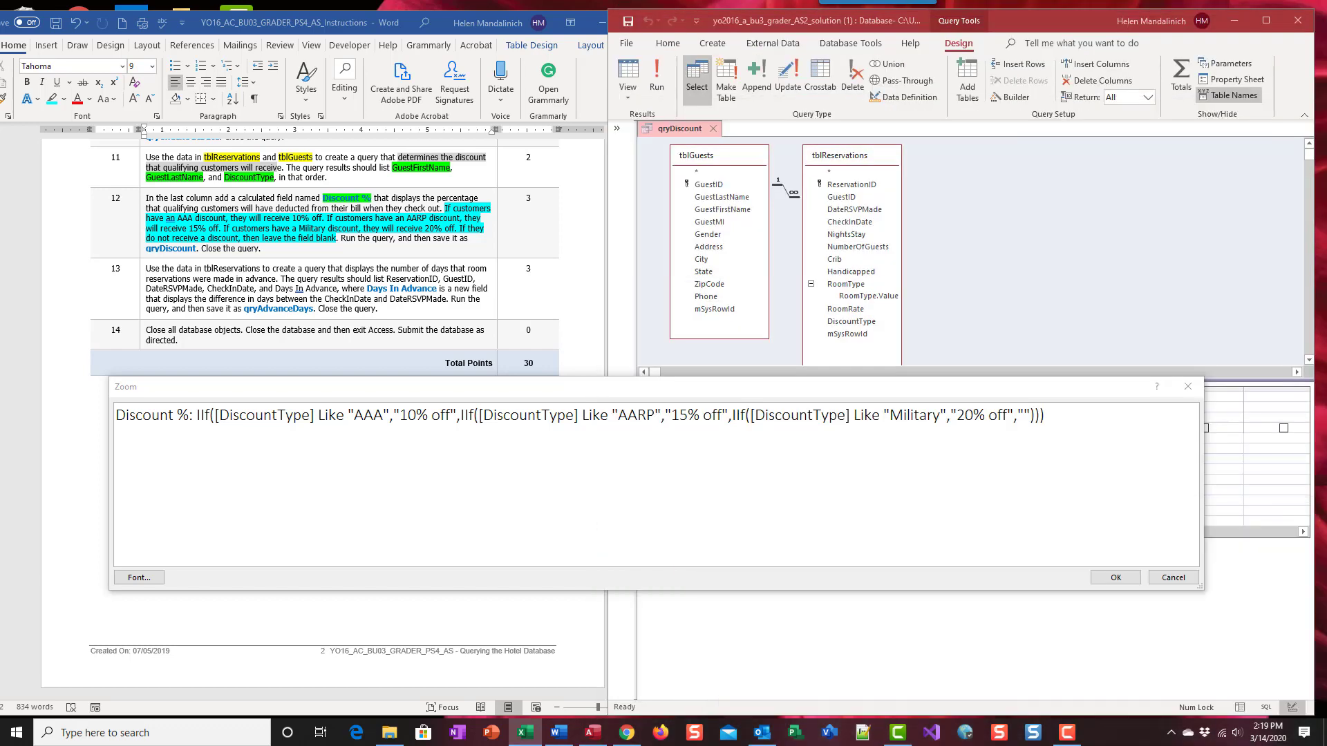
pyautogui.click(525, 733)
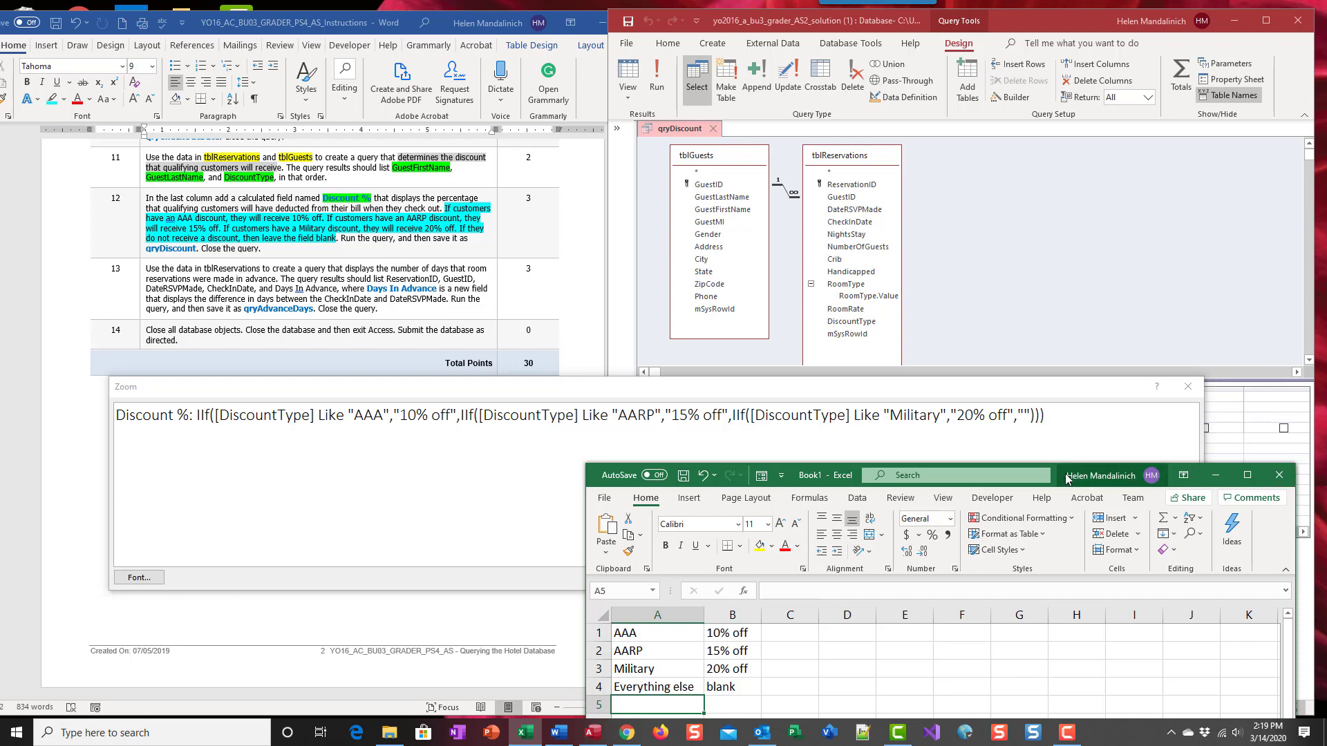
pyautogui.click(1215, 475)
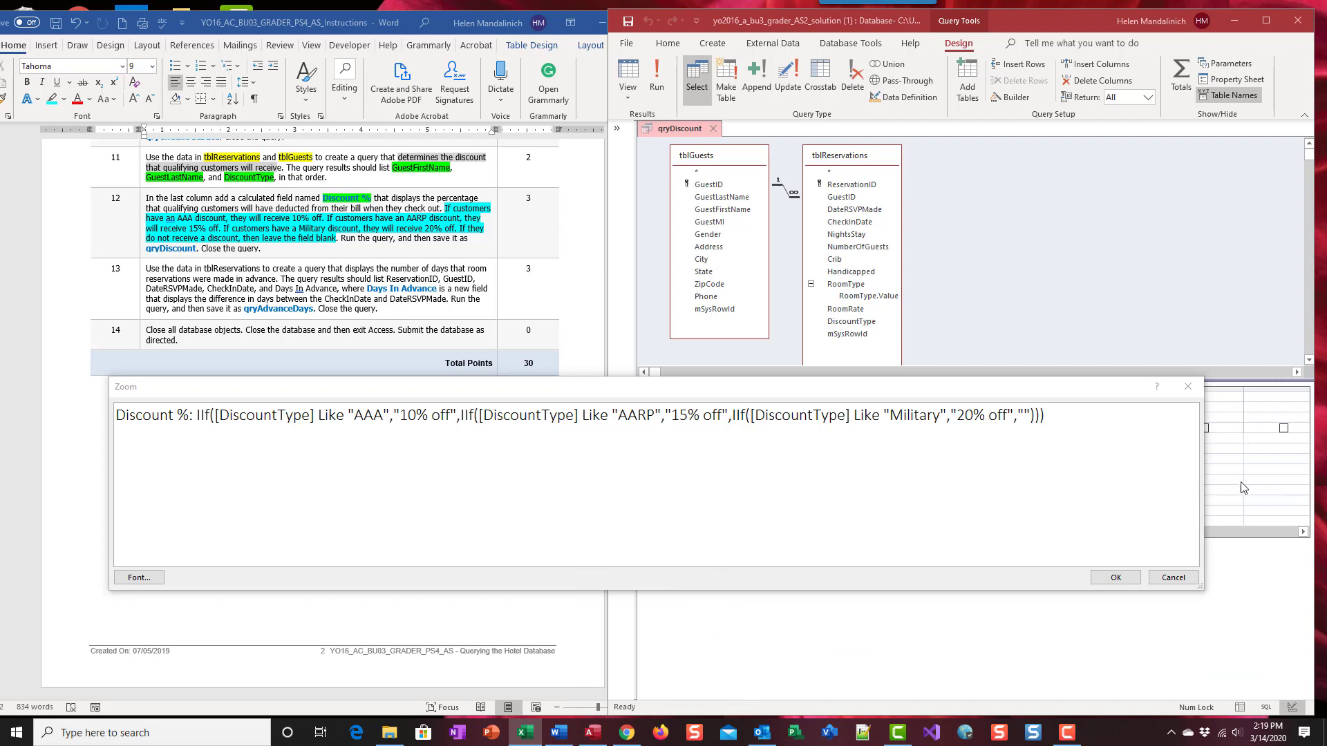
pyautogui.click(1174, 578)
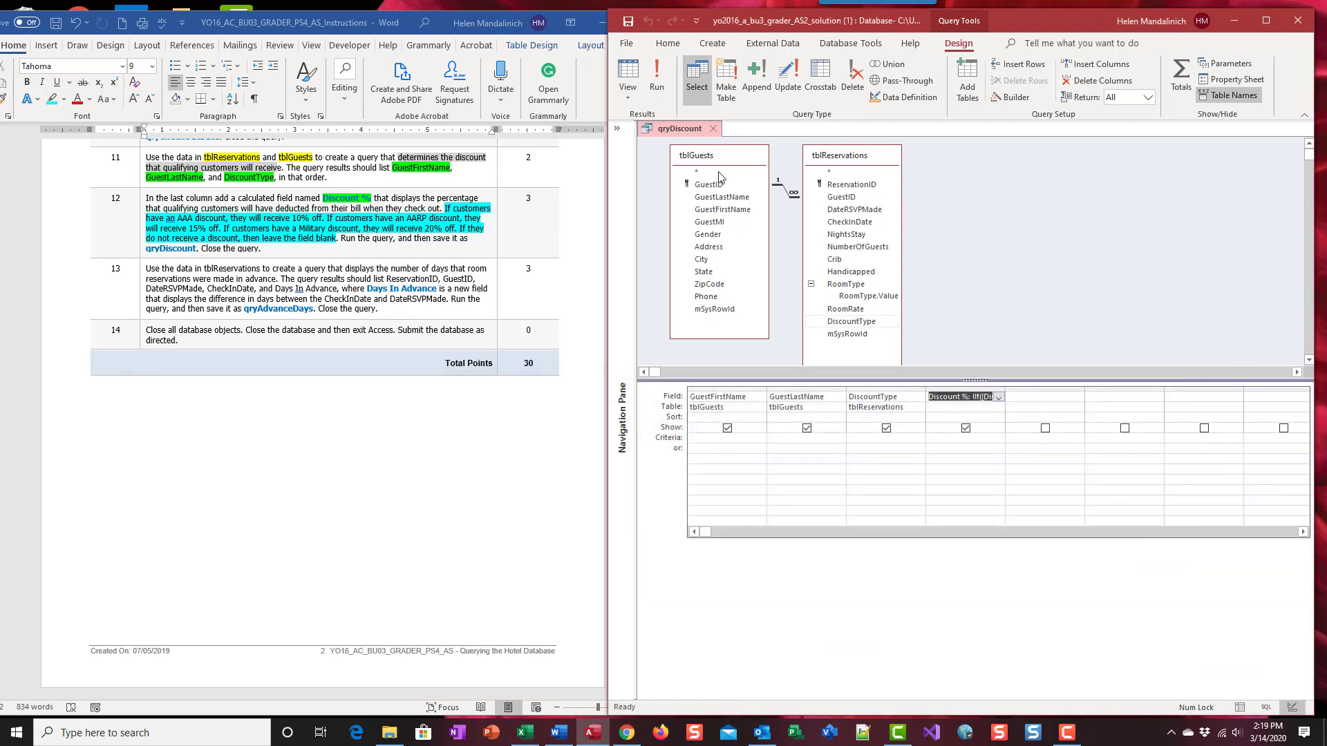
# - Open the tblReservations table and examine the values in its Discount Type column
pyautogui.click(617, 128)
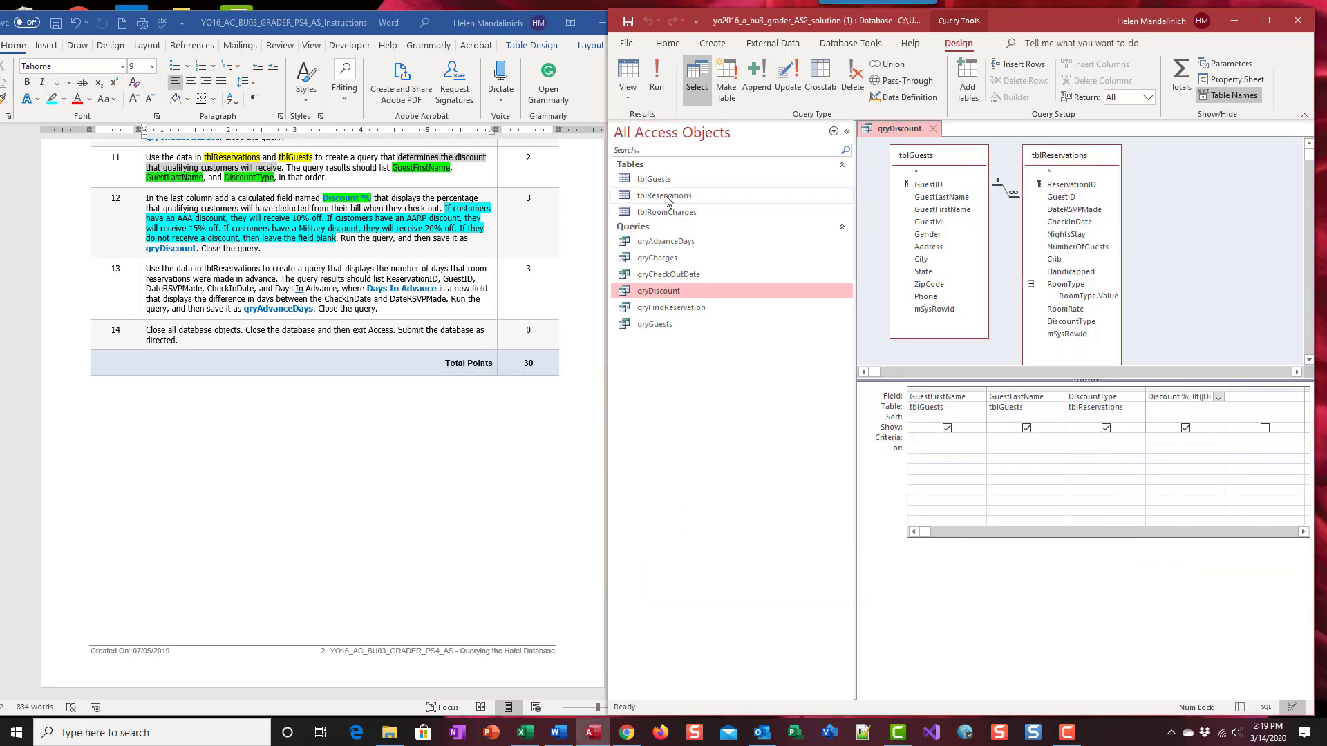
pyautogui.click(665, 196)
pyautogui.doubleClick(729, 202)
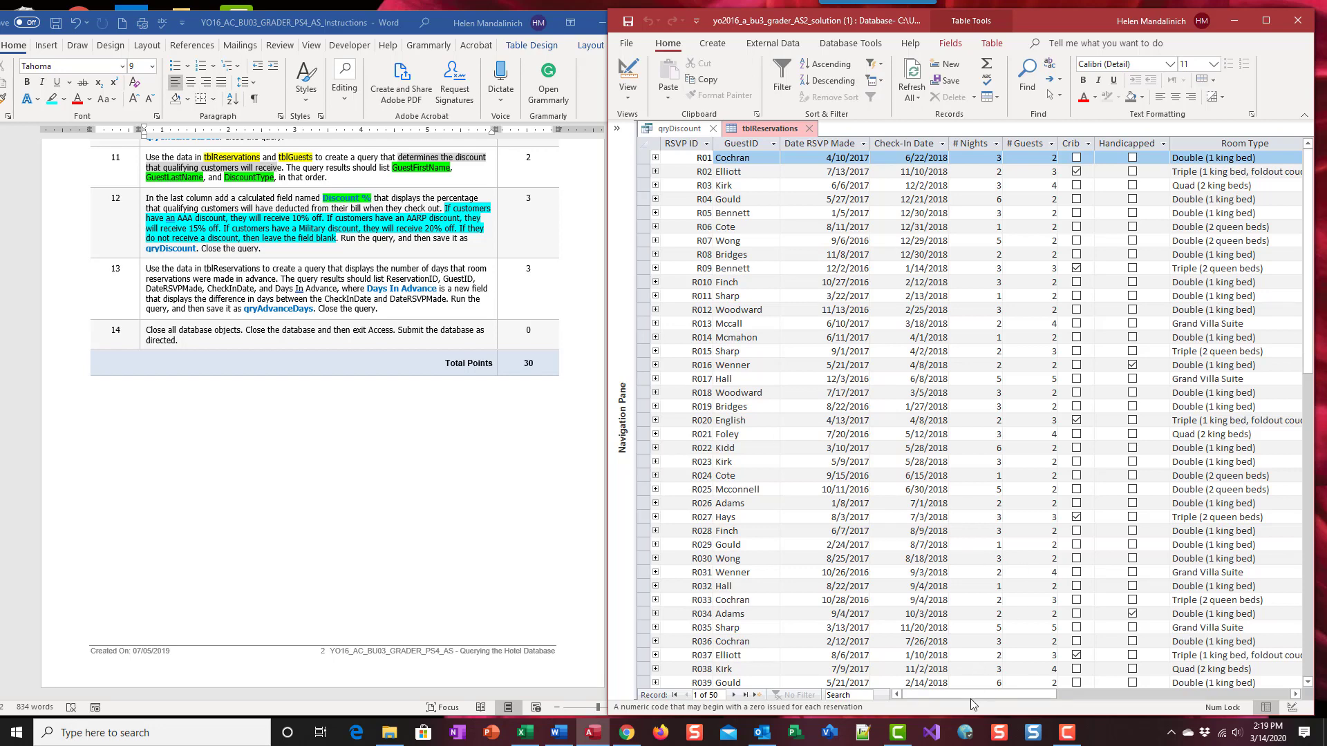
pyautogui.moveTo(971, 699); pyautogui.dragTo(1088, 699)
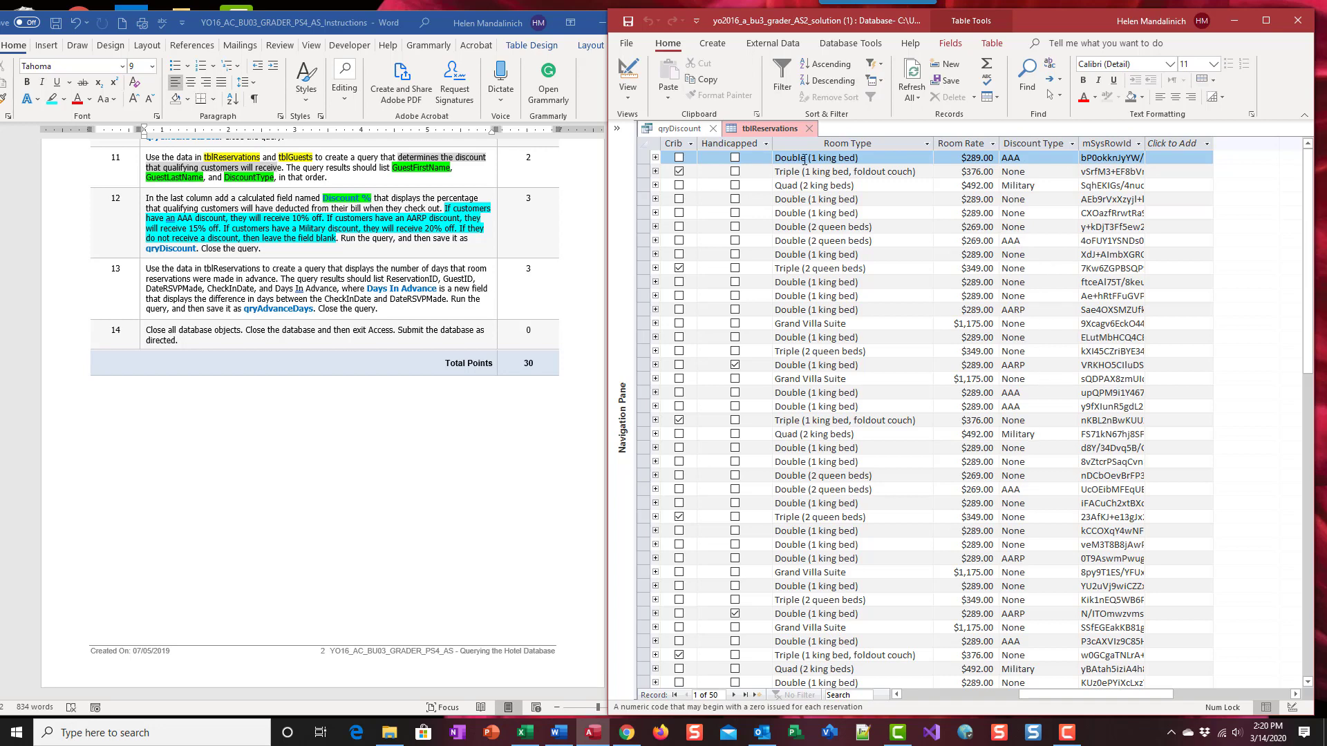
# - Close the tblReservations table, review the AAA, AARP and Military entries in the Excel discount list, and return to the qryDiscount design in Access
pyautogui.click(810, 129)
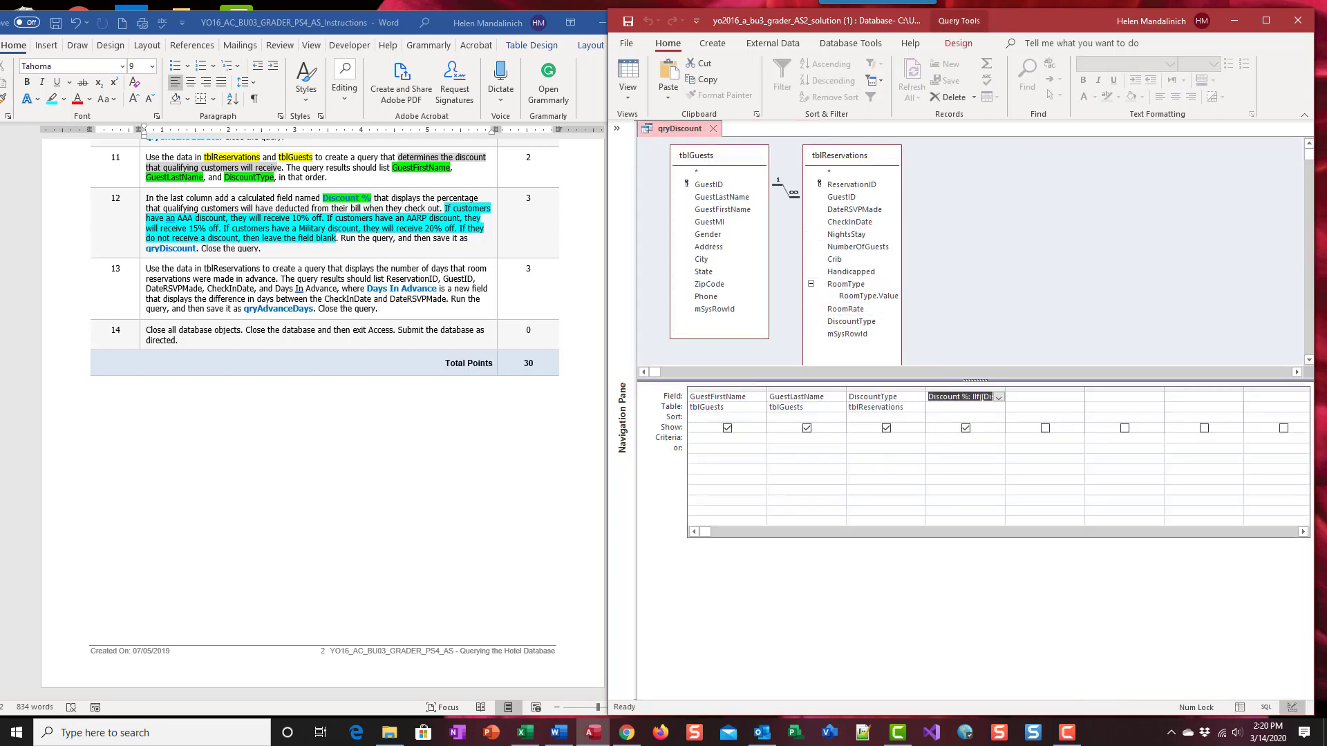
pyautogui.hotkey('alt', 'Tab')
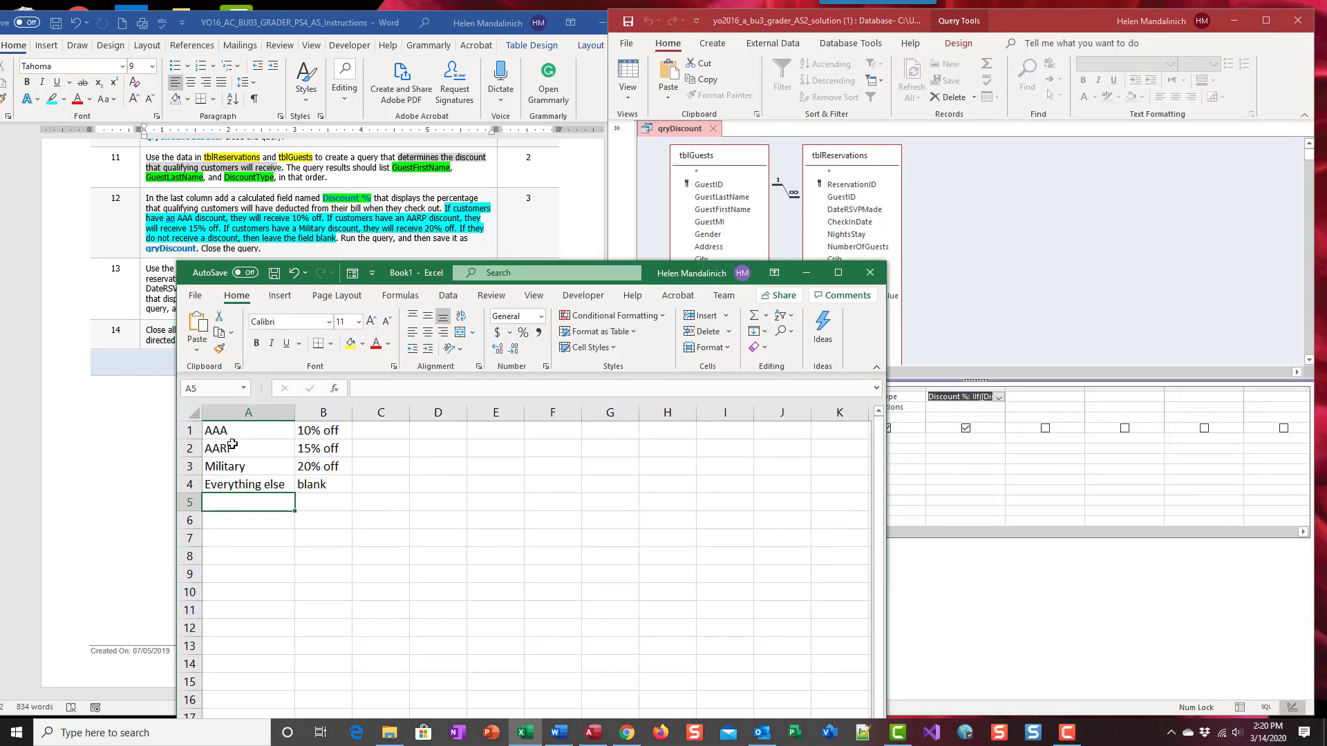
pyautogui.click(227, 470)
pyautogui.click(248, 430)
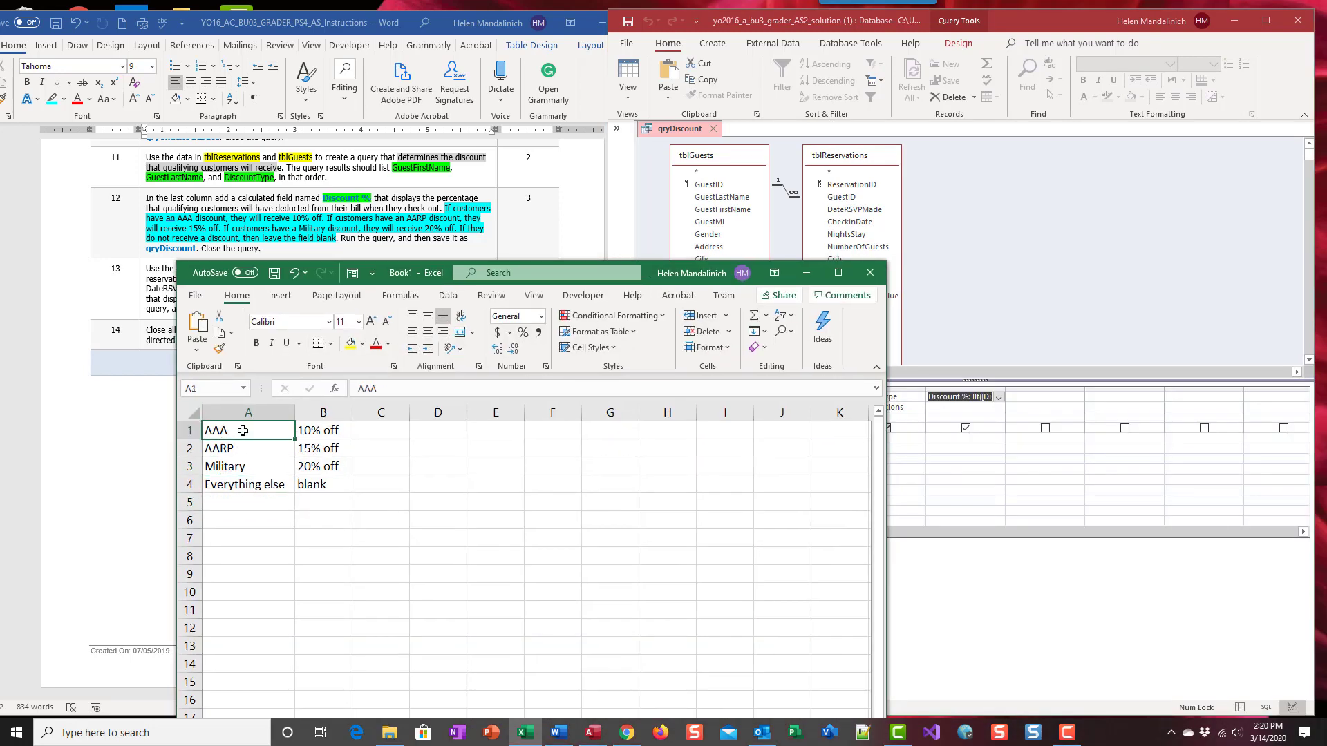
pyautogui.click(246, 451)
pyautogui.click(242, 468)
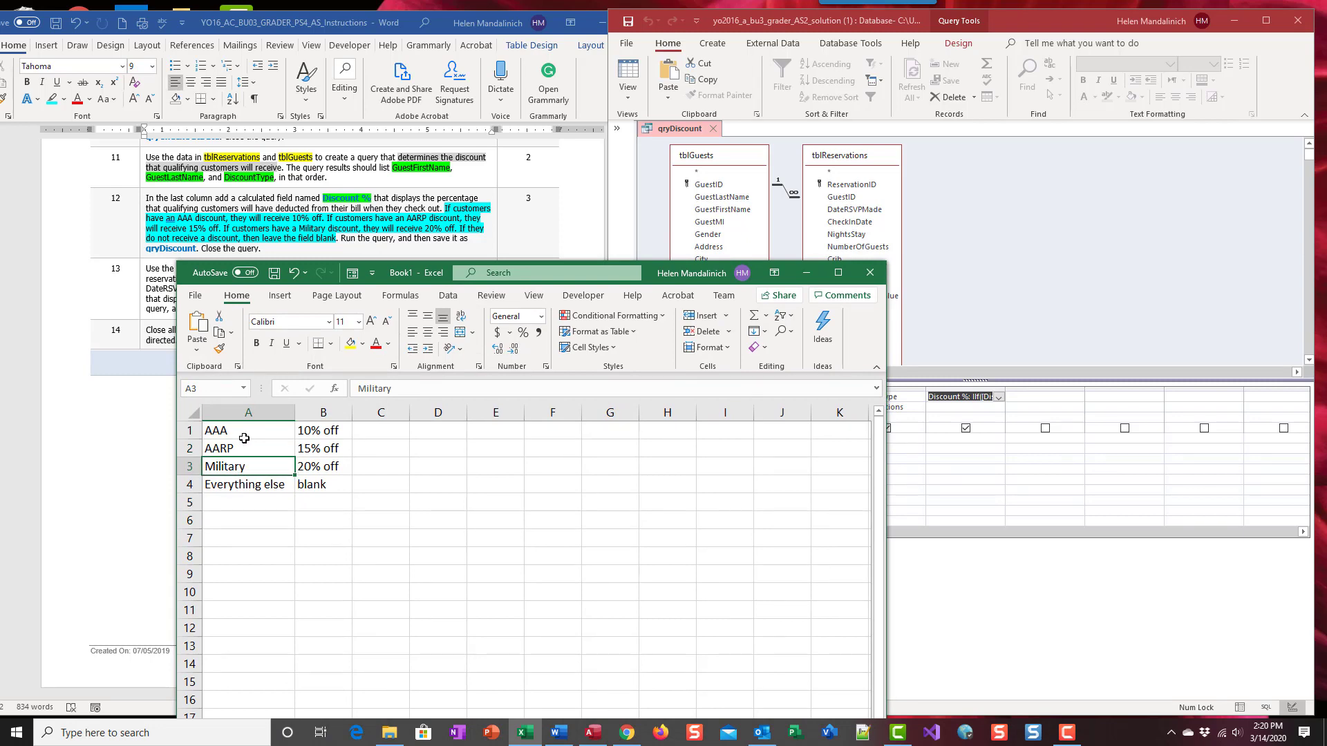
pyautogui.click(240, 448)
pyautogui.click(235, 468)
pyautogui.click(806, 272)
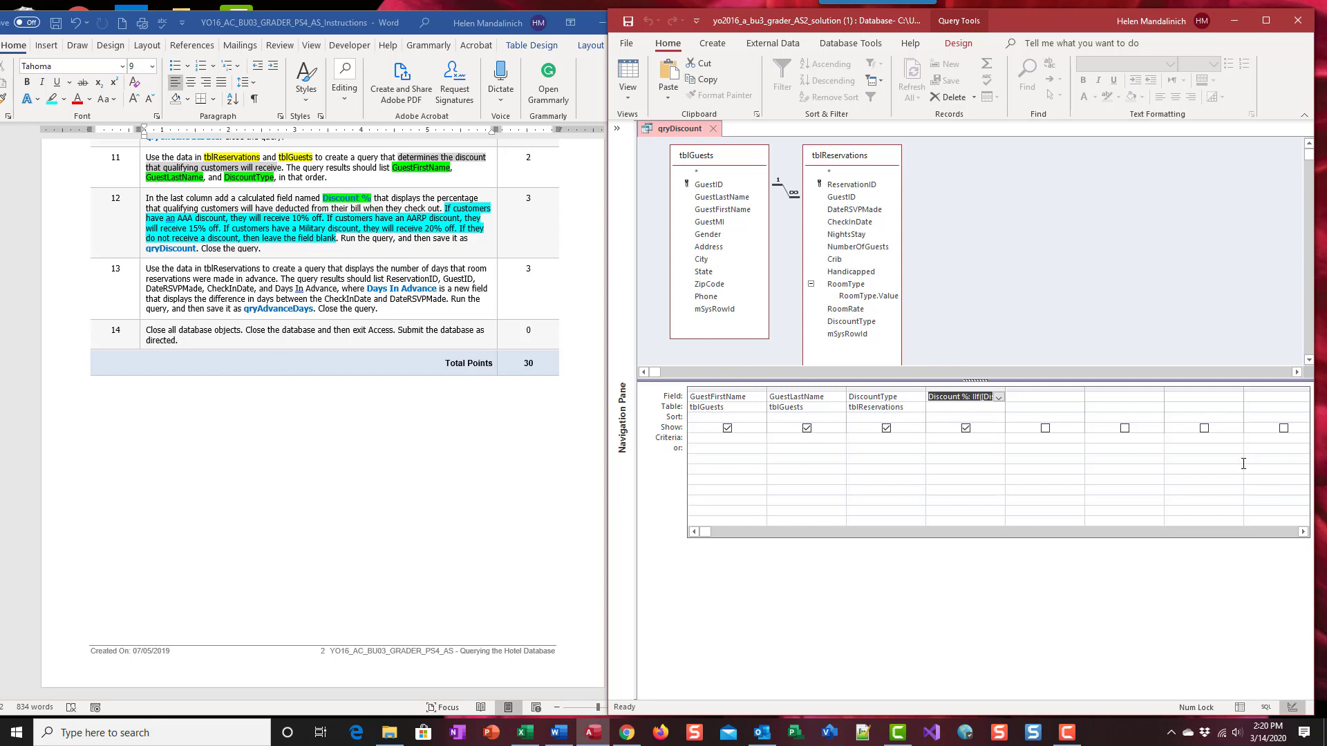
# - Open the Discount % expression in the Zoom window and widen the window so the whole nested IIf expression fits on one line
pyautogui.rightClick(948, 399)
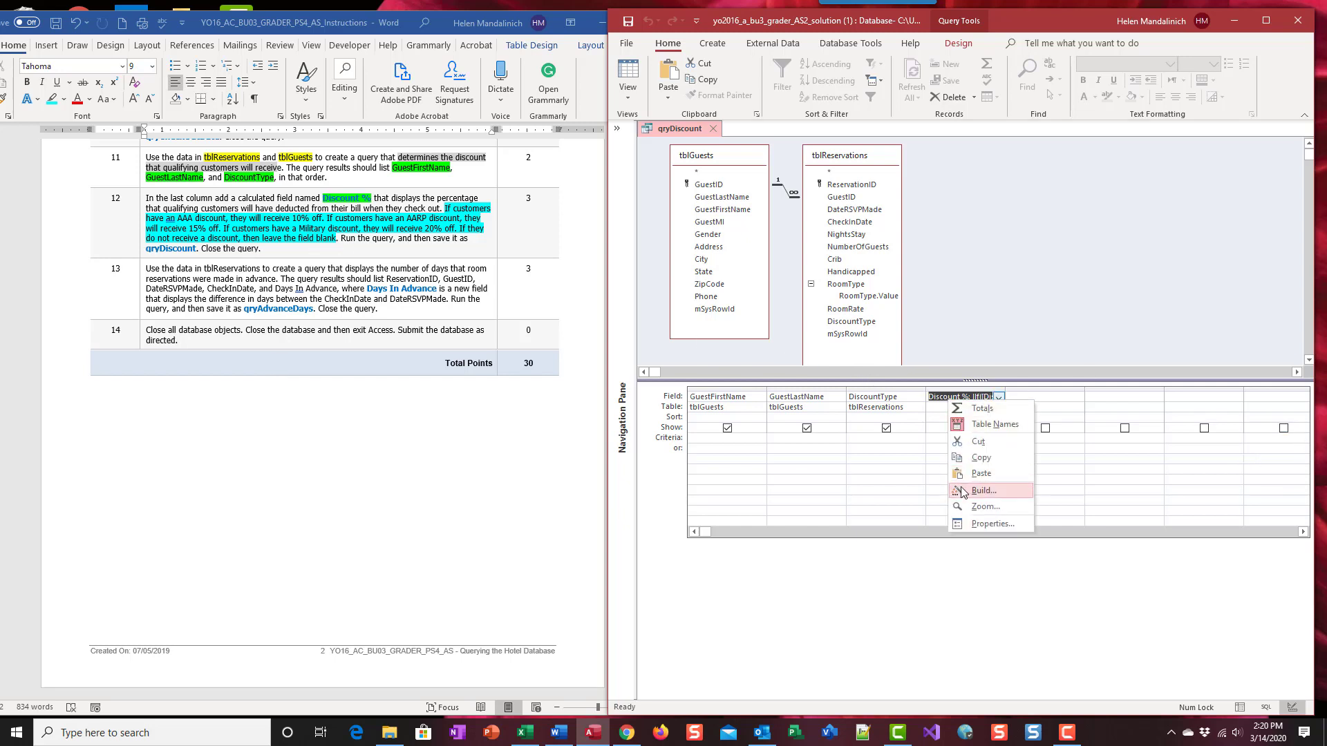
pyautogui.click(986, 507)
pyautogui.moveTo(868, 263); pyautogui.dragTo(548, 411)
pyautogui.moveTo(289, 477); pyautogui.dragTo(38, 477)
pyautogui.moveTo(965, 476); pyautogui.dragTo(1273, 476)
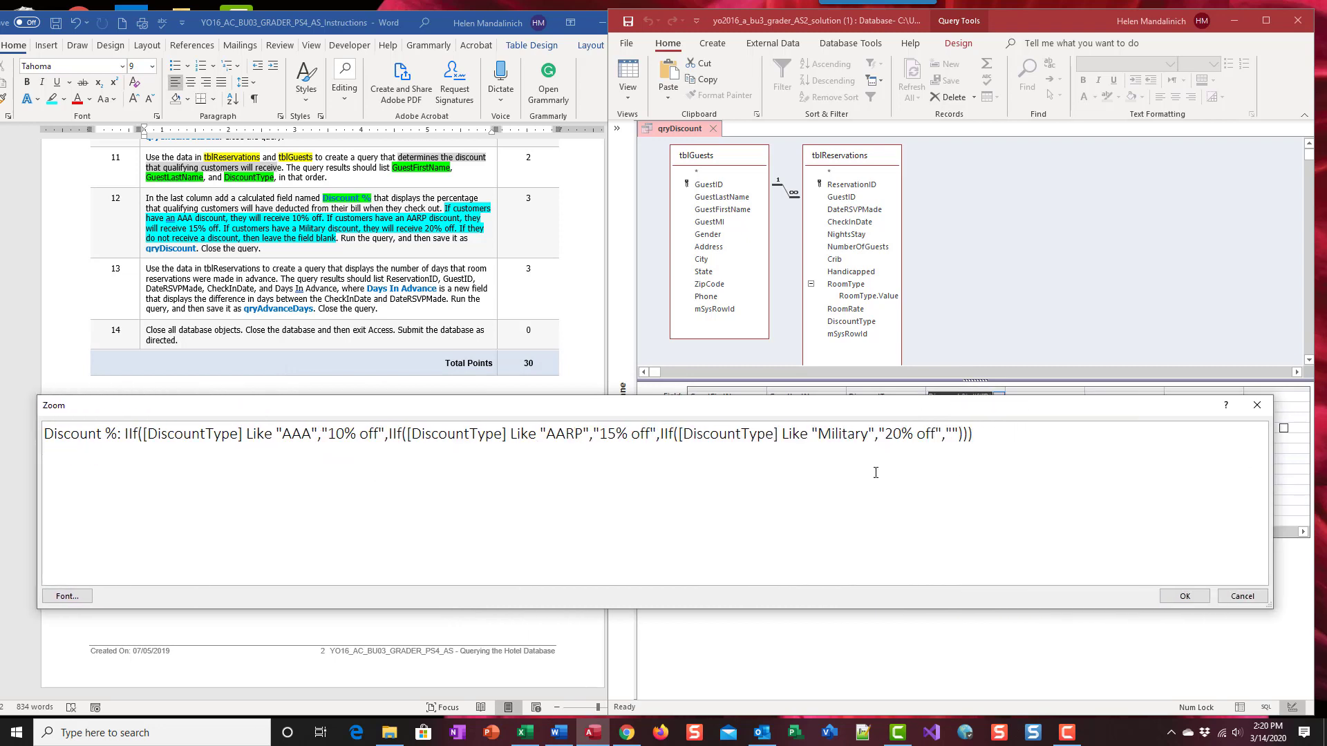